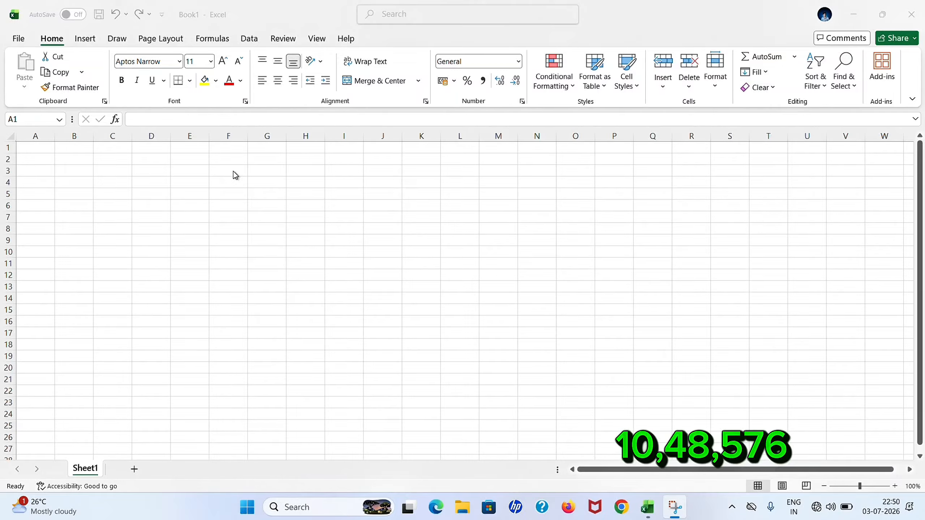
Zoom the empty sheet to about 216% and select cells A1, B1 and C2 in turn.
scroll(234, 172, "up", 8, "ctrl")
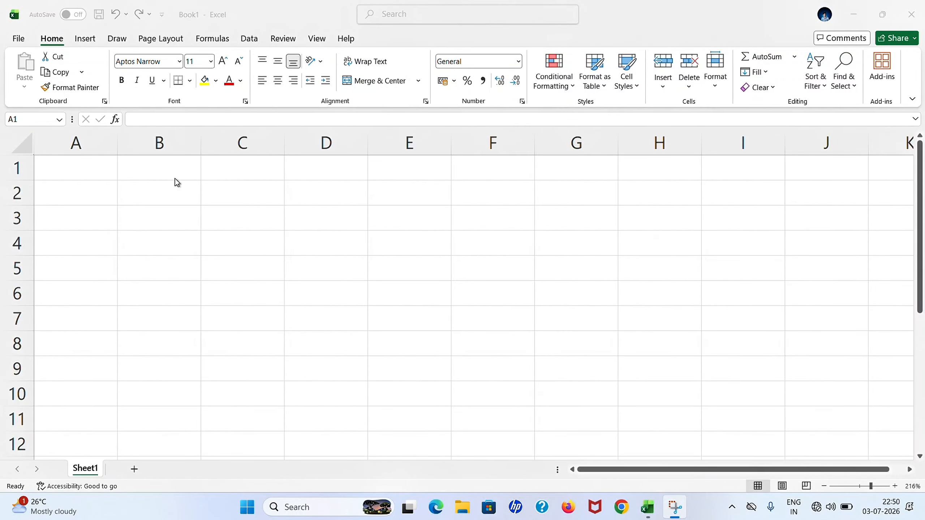
left_click(79, 177)
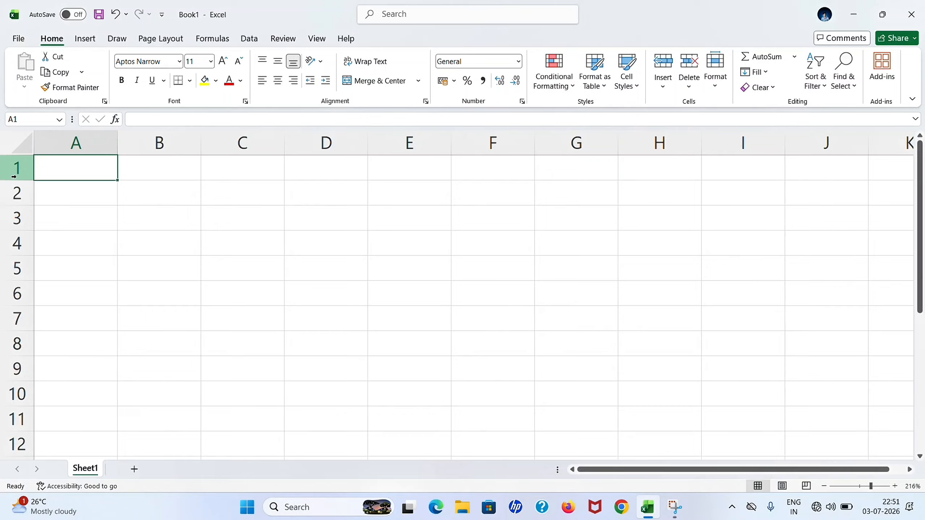
left_click(170, 165)
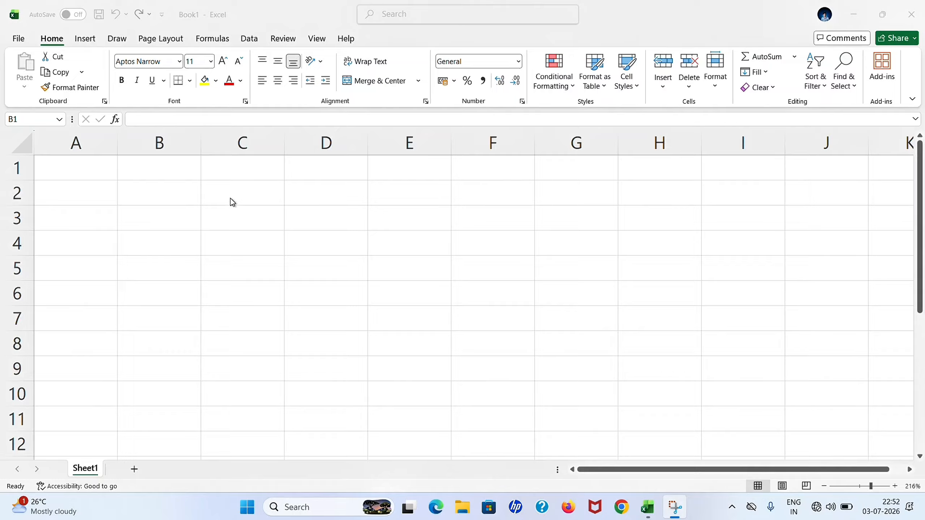
left_click(247, 188)
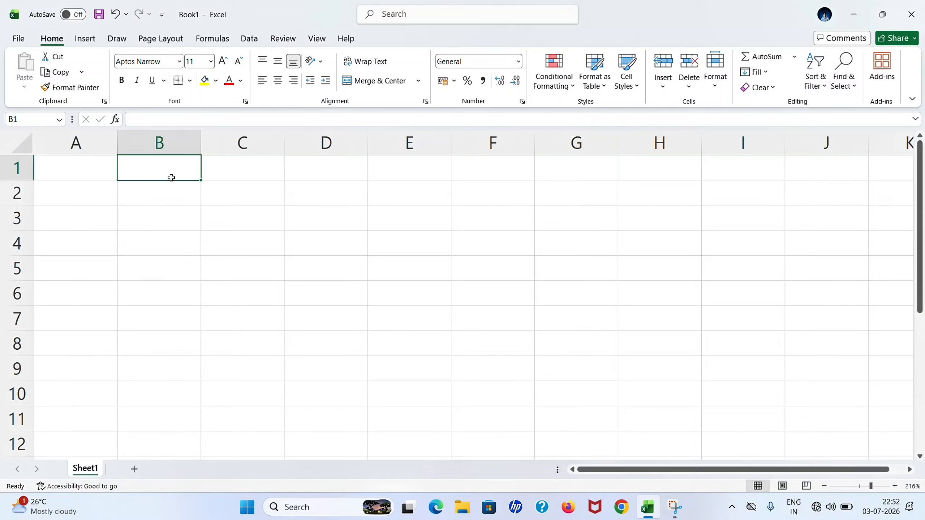
left_click(239, 198)
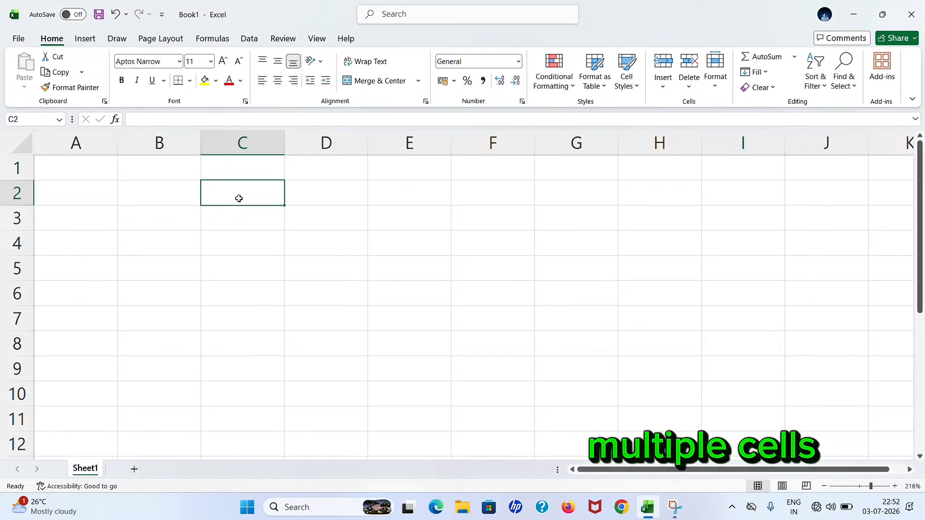
left_click_drag(239, 198, 254, 320)
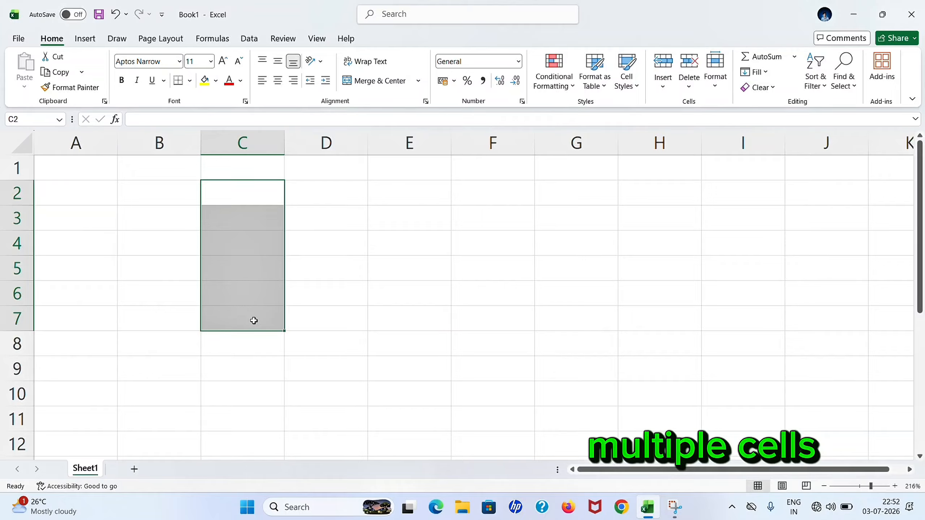
left_click(149, 223)
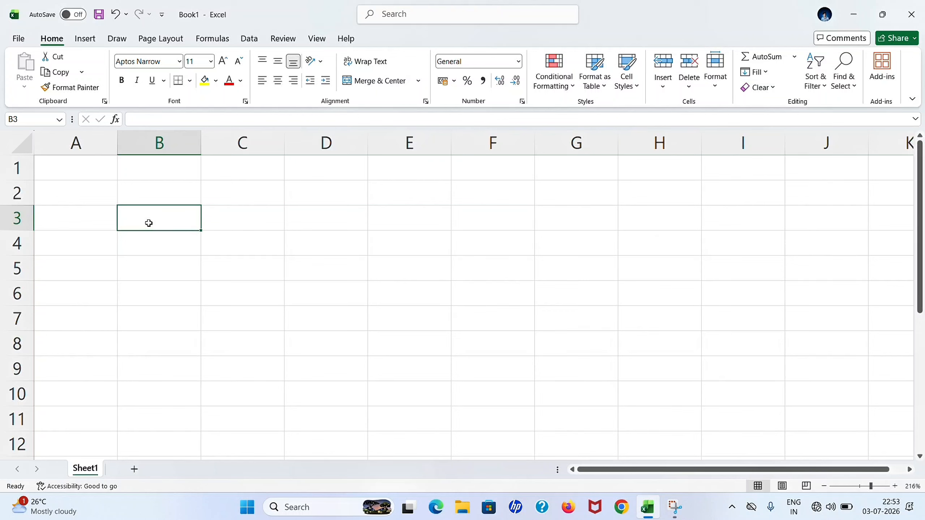
left_click(18, 213)
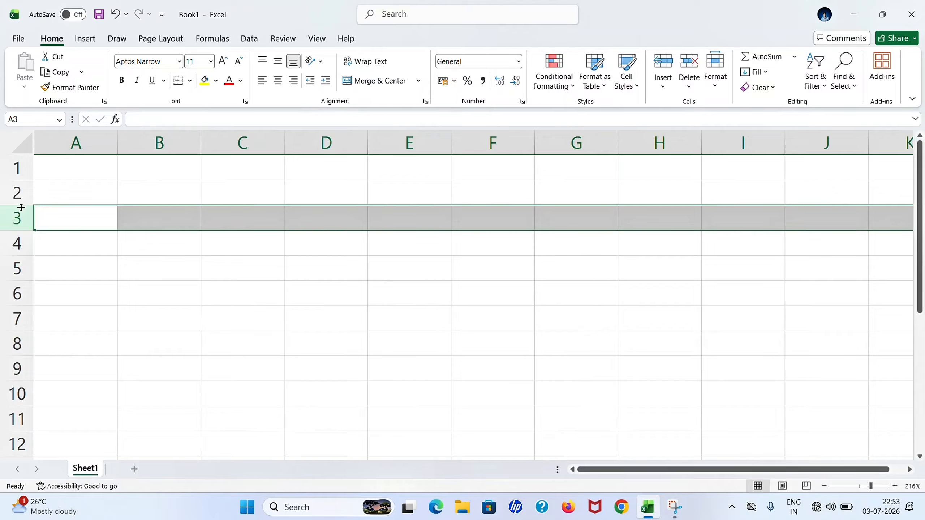
left_click(78, 139)
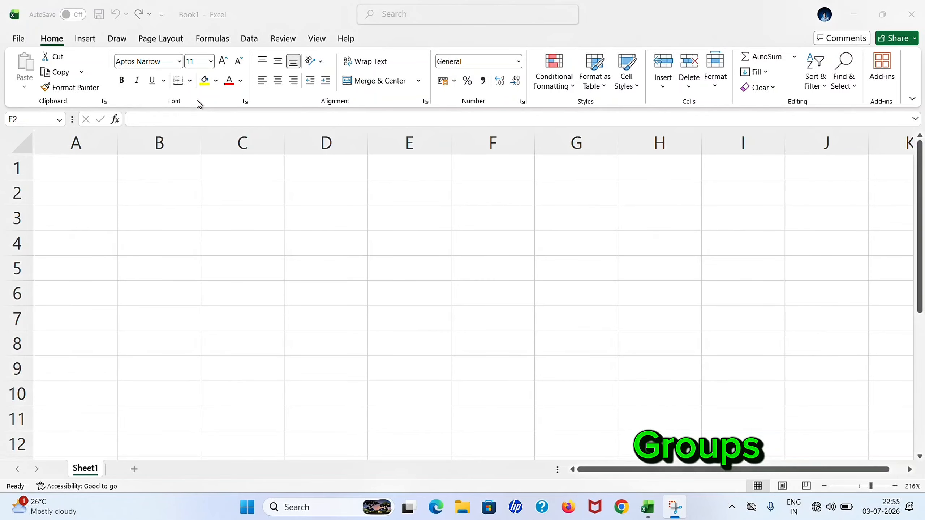
Enter the text 'lit bbsr' into cell C1 and reselect C1.
left_click(180, 65)
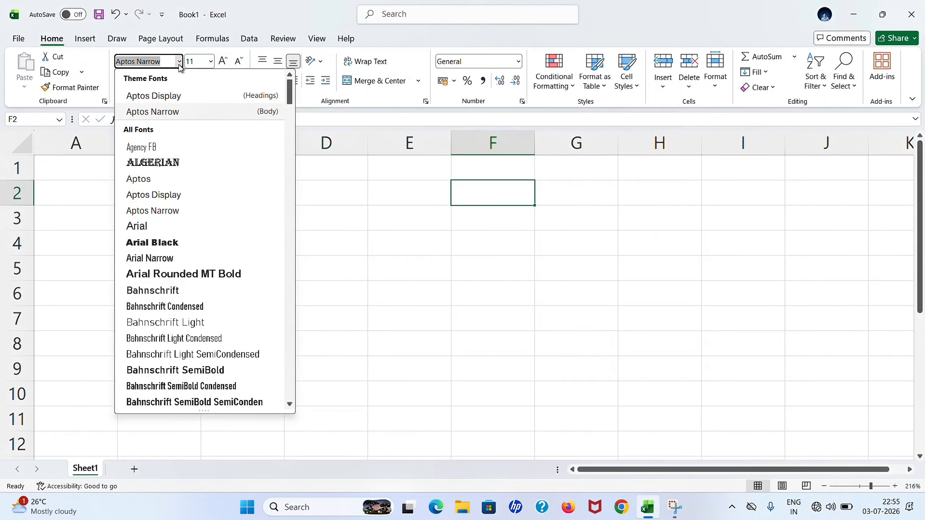
scroll(187, 201, "down", 4)
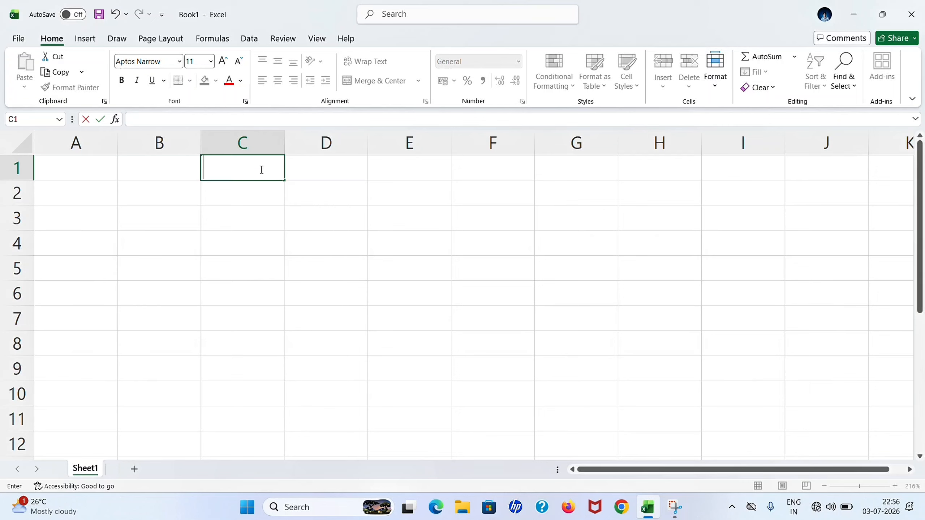
type("lit bbsr")
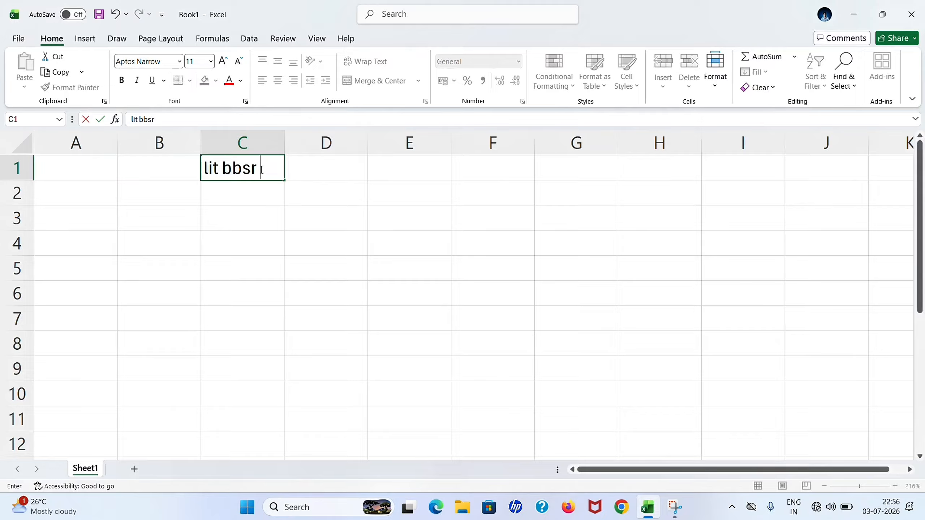
key("Return")
left_click(260, 169)
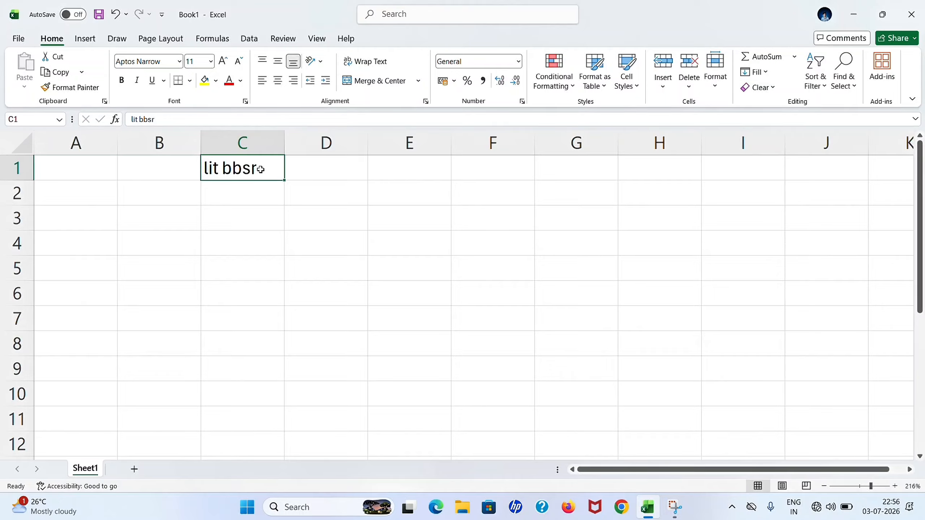
Apply the Algerian font to the 'lit bbsr' text in C1.
left_click(180, 62)
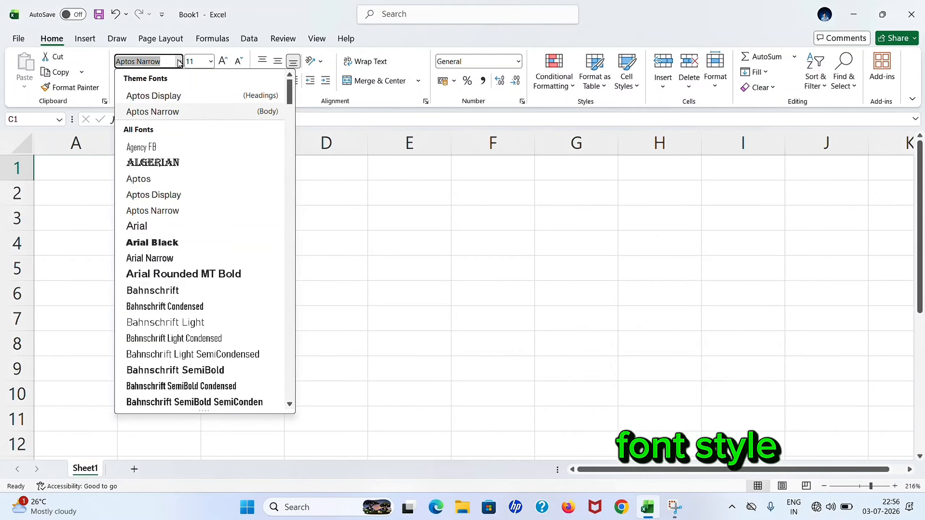
left_click(178, 163)
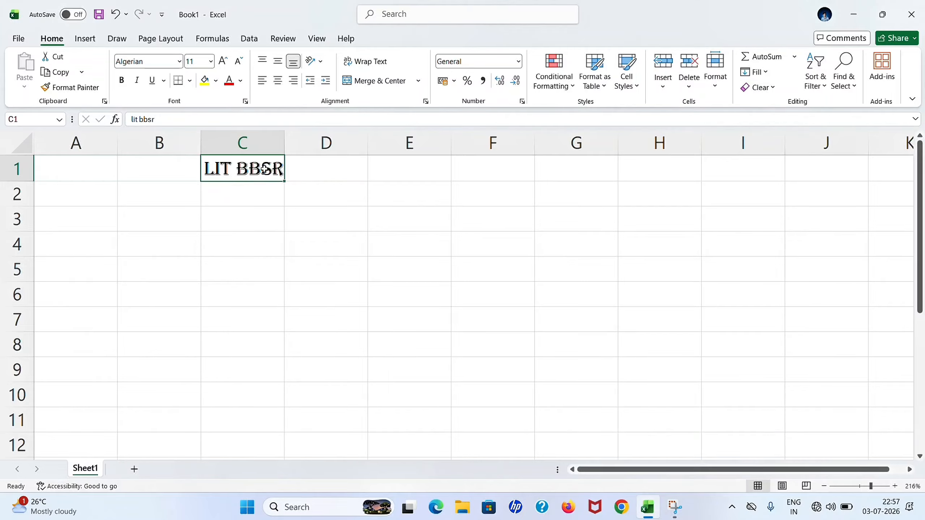
left_click(300, 166)
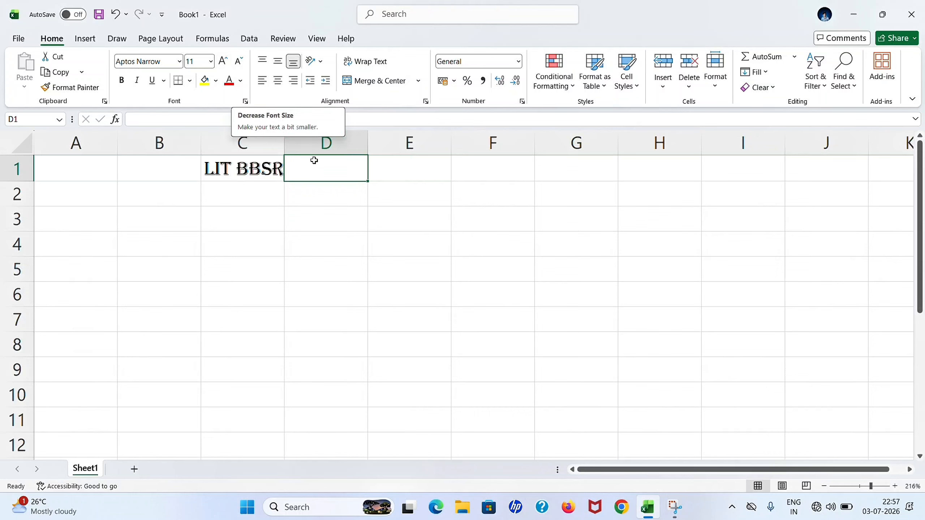
Type 'bbsr' into cell E2.
left_click(401, 183)
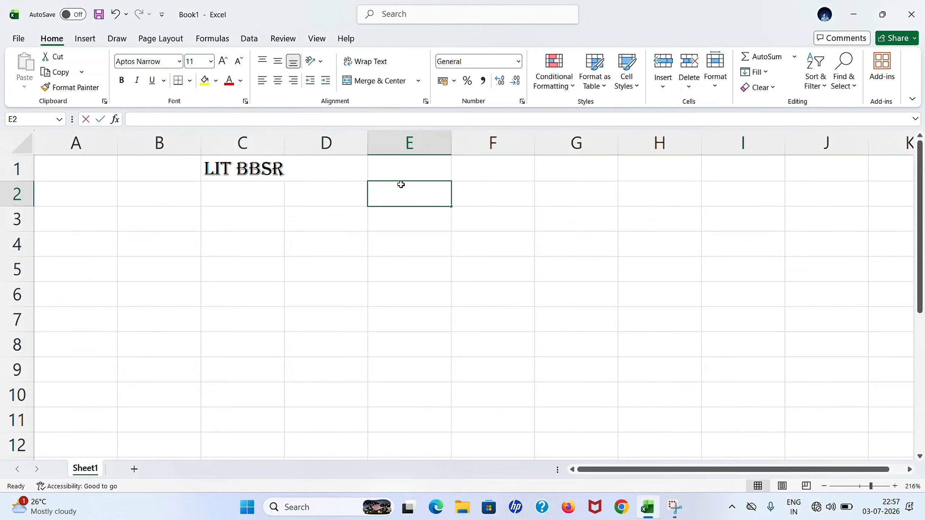
type("bbsr")
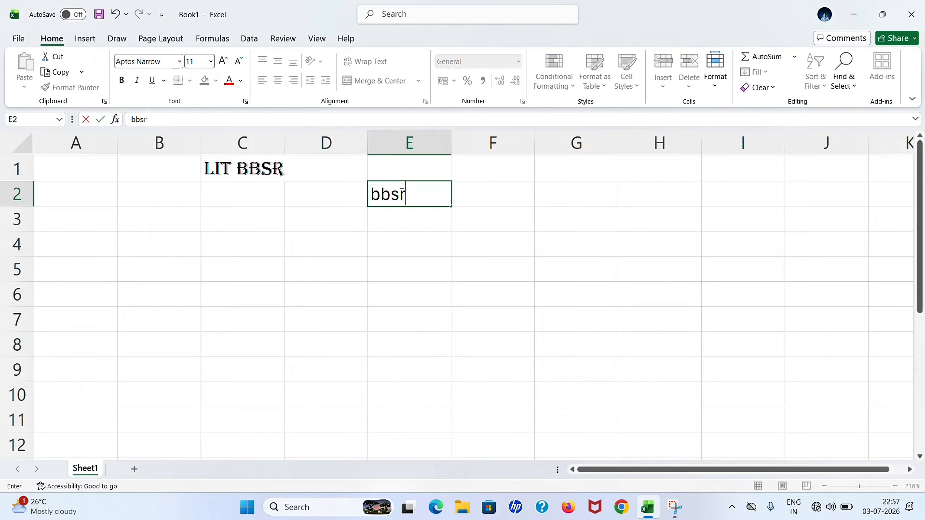
key("Return")
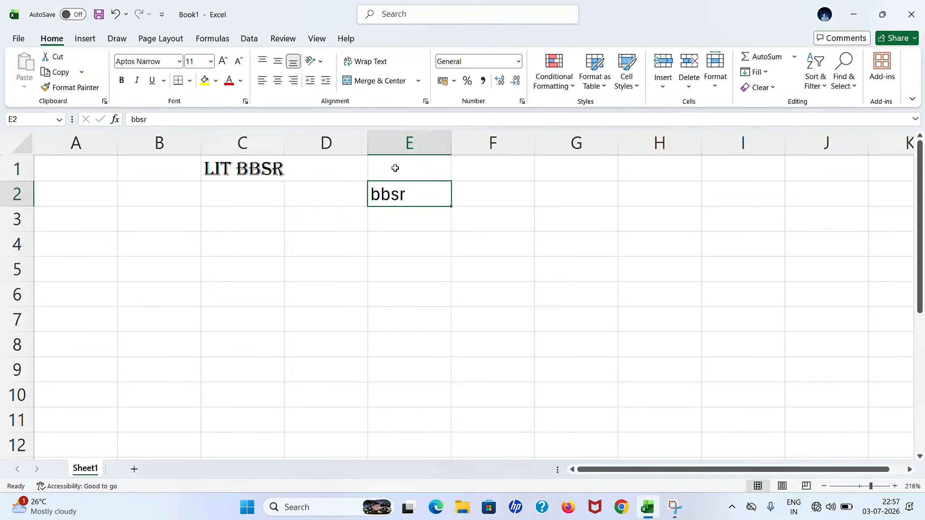
Step E2's font size up to 24, then back down to 12.
left_click(225, 63)
left_click(225, 62)
left_click(225, 62)
left_click(225, 62)
left_click(225, 63)
left_click(225, 62)
left_click(225, 63)
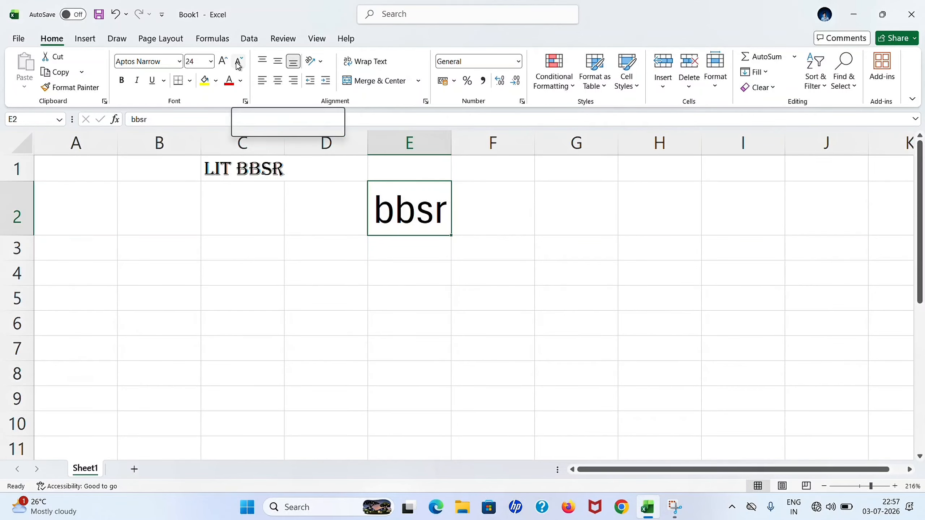
left_click(238, 62)
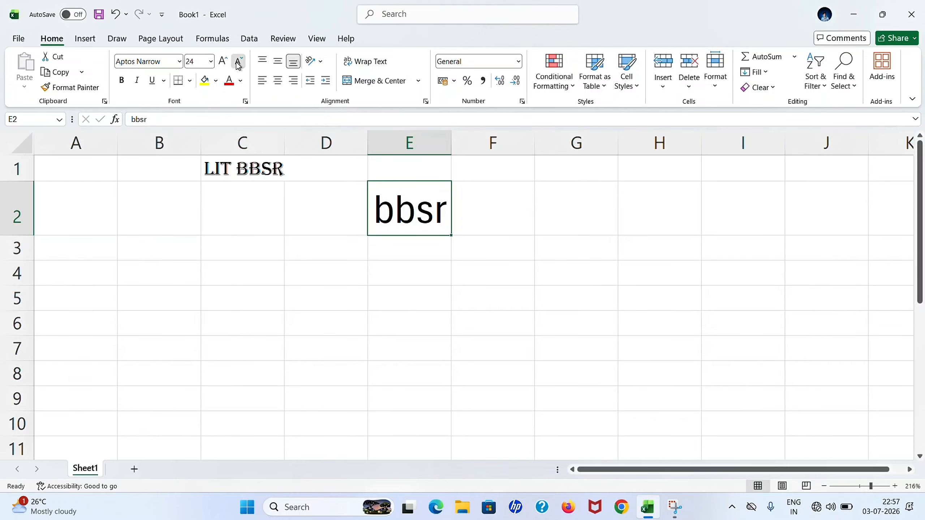
left_click(239, 63)
left_click(239, 62)
left_click(239, 62)
left_click(239, 63)
left_click(239, 62)
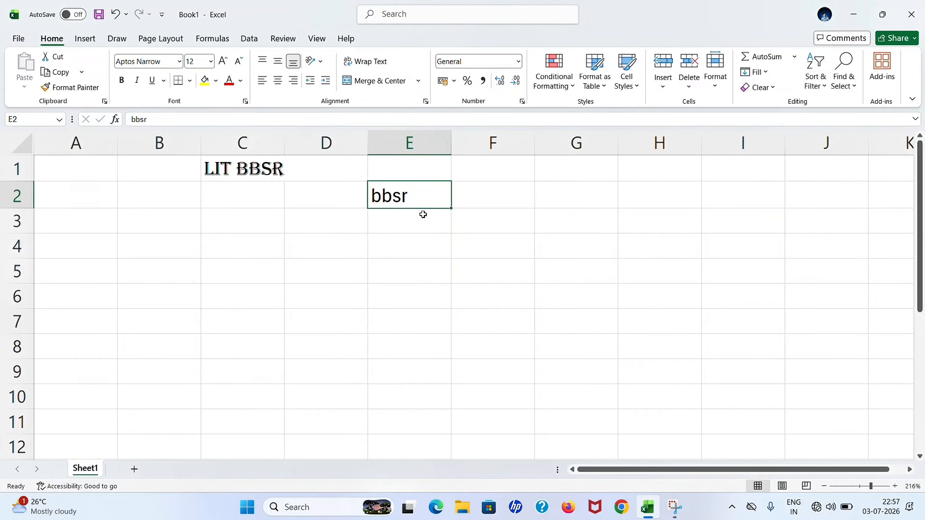
left_click(439, 212)
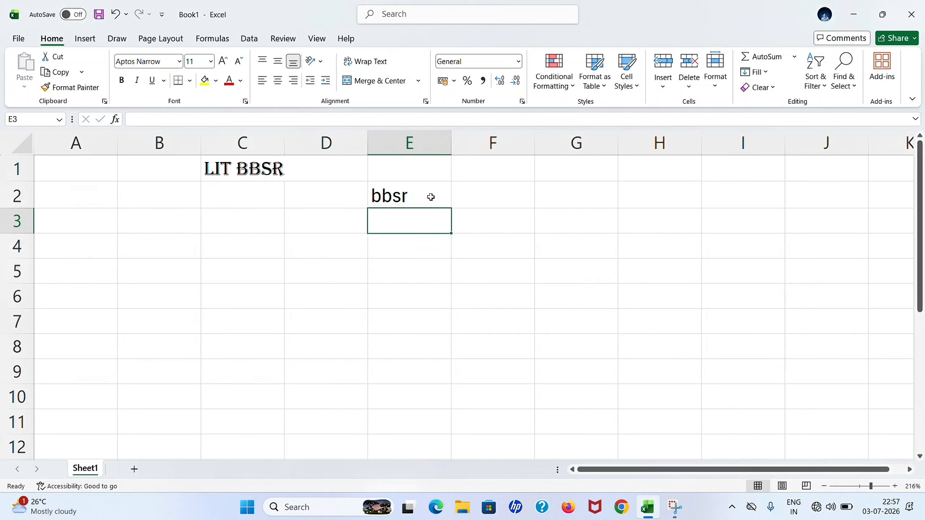
left_click(431, 197)
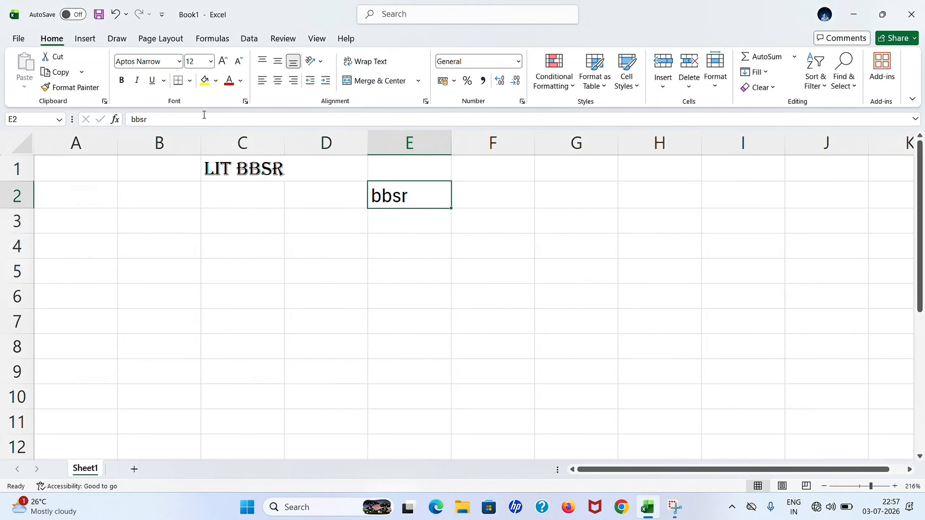
Make the 'bbsr' text in E2 bold.
left_click(127, 83)
left_click(419, 212)
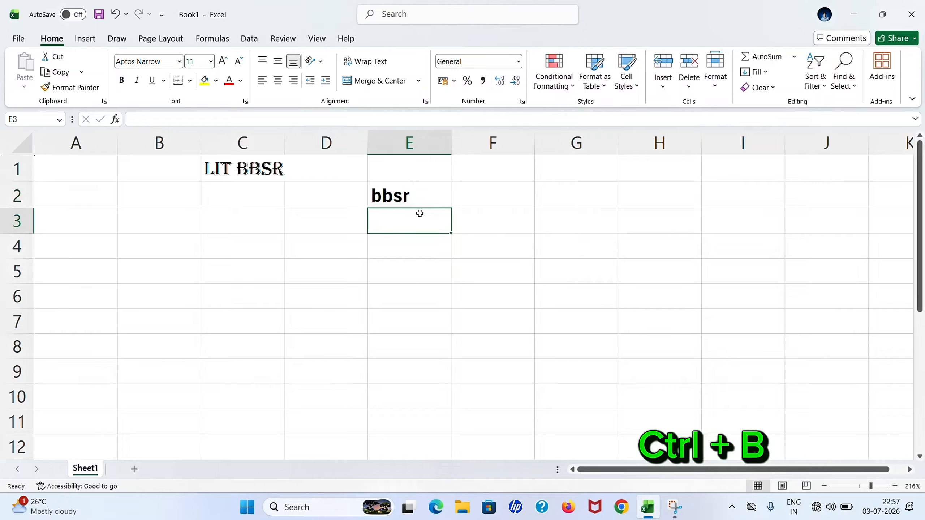
left_click(398, 197)
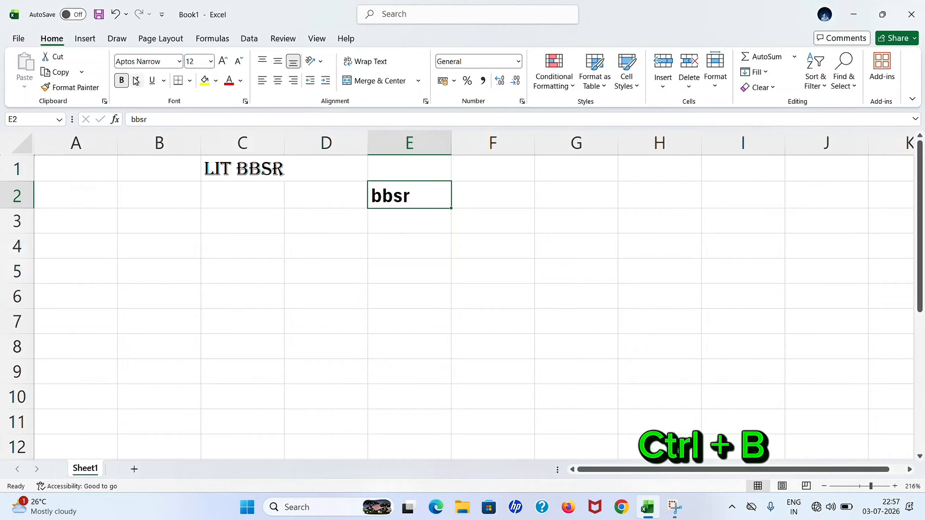
Enter 'college' in cell E4, fixing a typo, and italicize it.
left_click(403, 241)
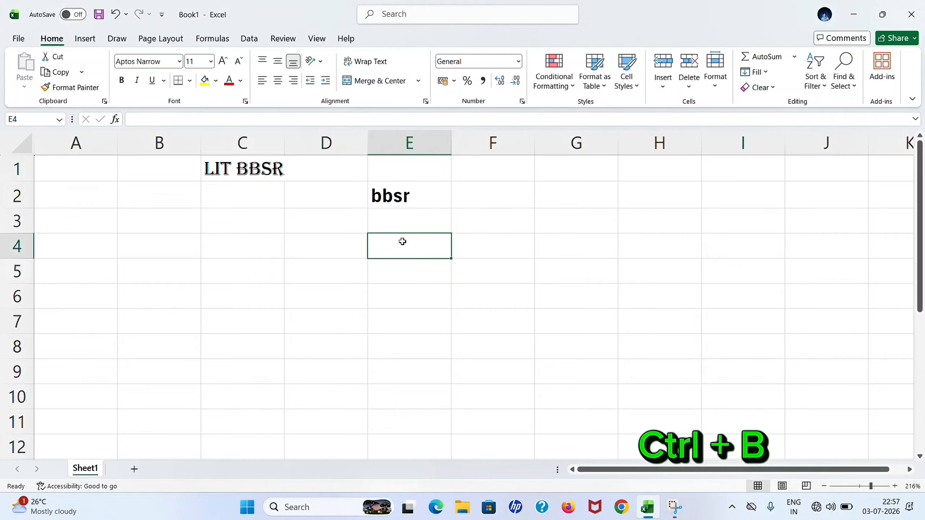
type("col")
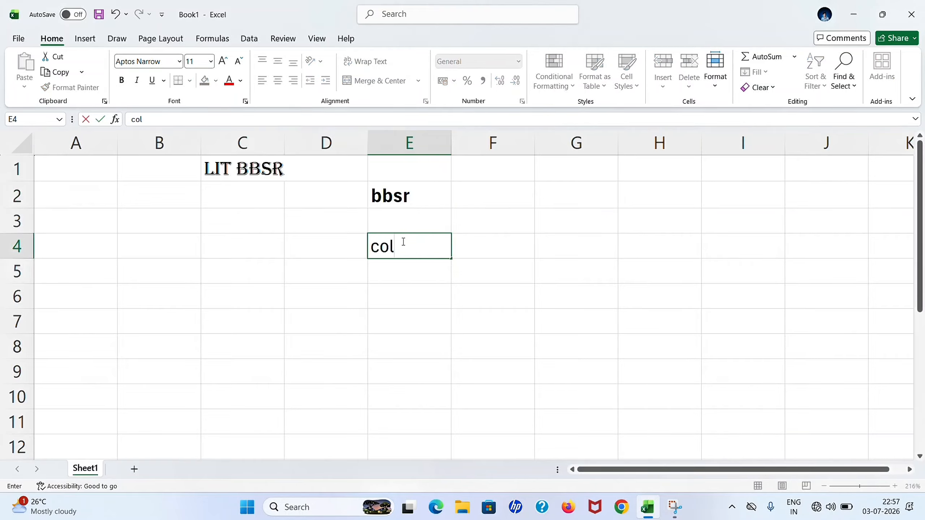
type("lege")
key("Return")
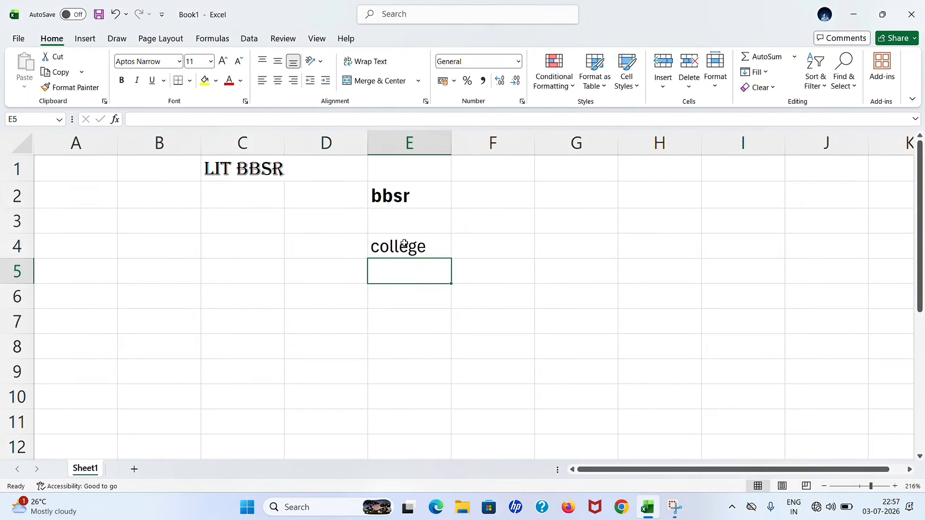
left_click(406, 244)
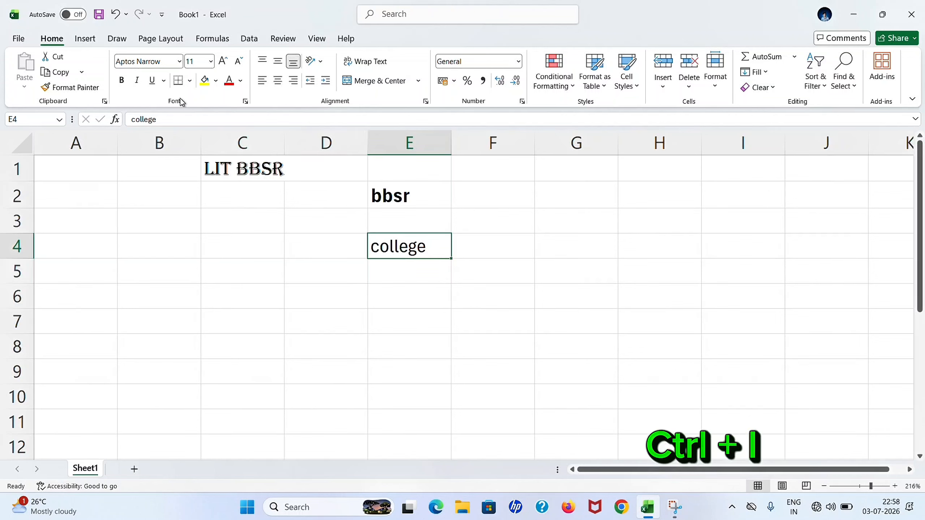
left_click(137, 80)
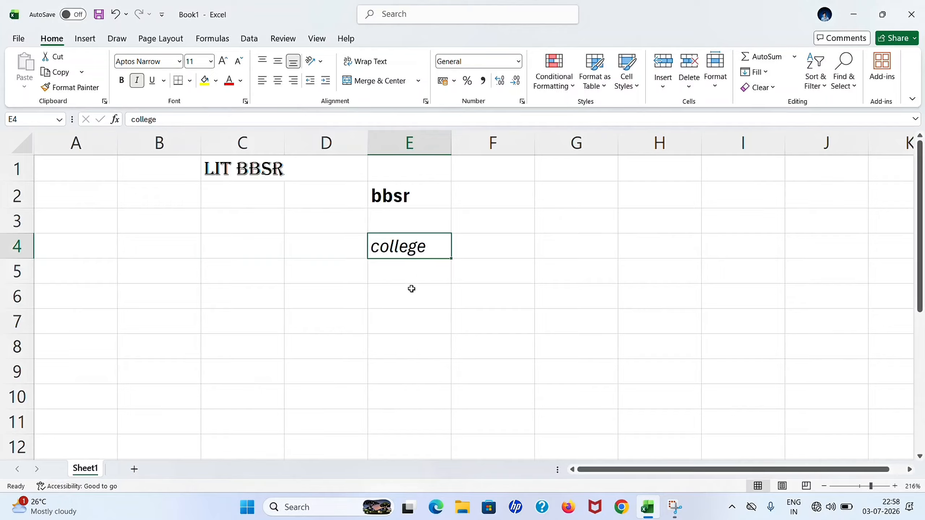
left_click(400, 23)
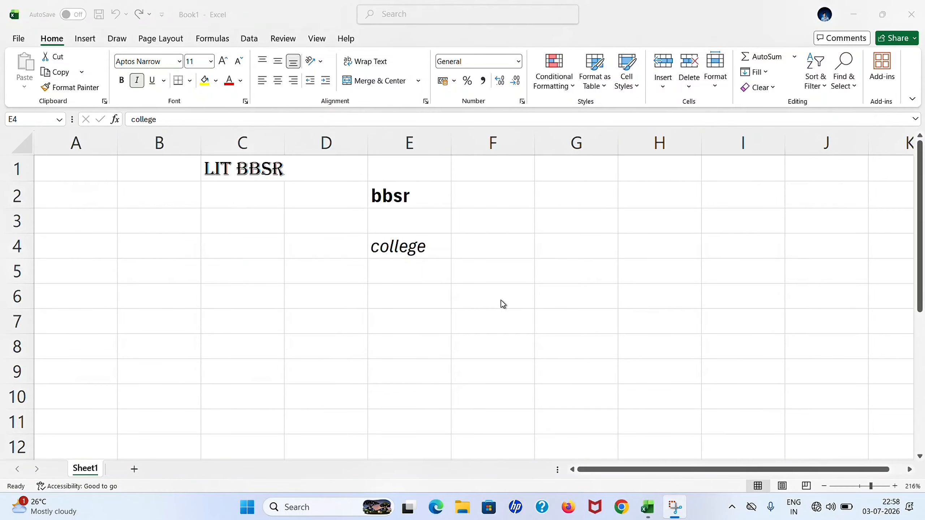
Type 'room' into F4 and underline it with Ctrl+U.
double_click(496, 249)
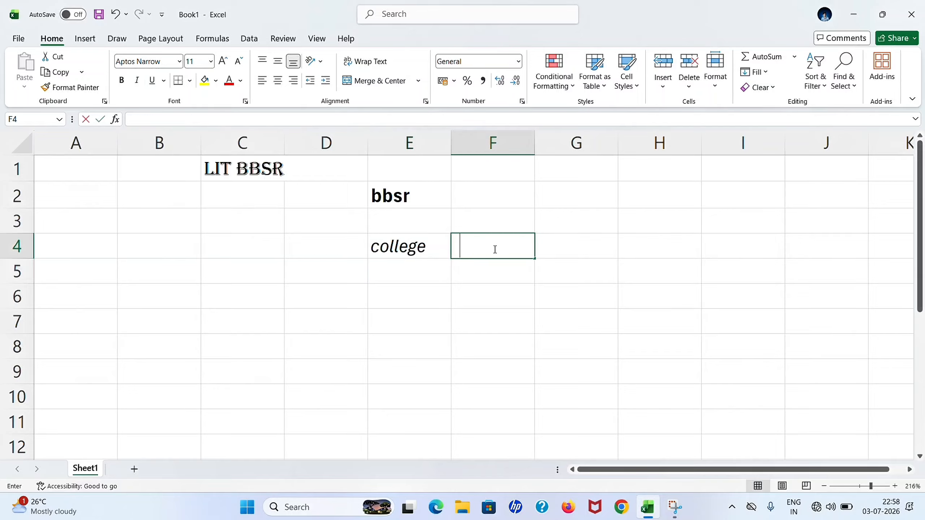
type("room")
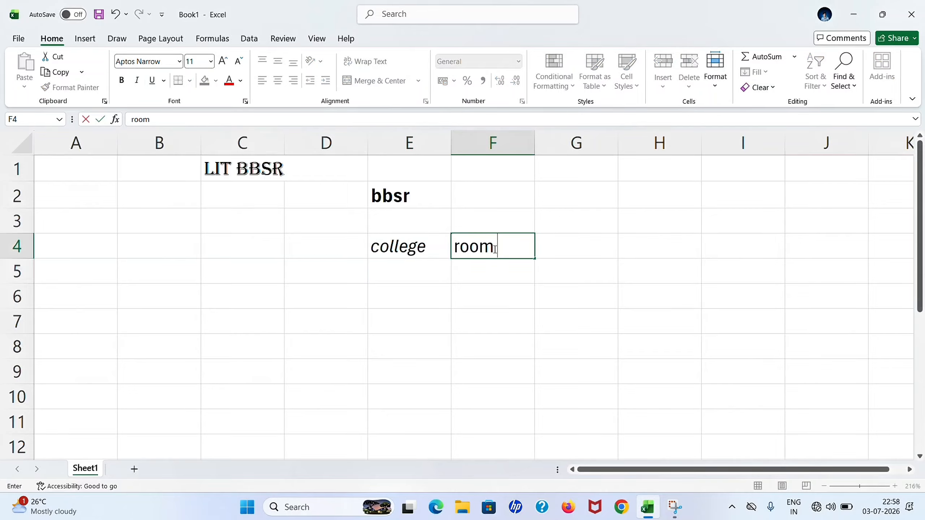
key("Return")
left_click(495, 248)
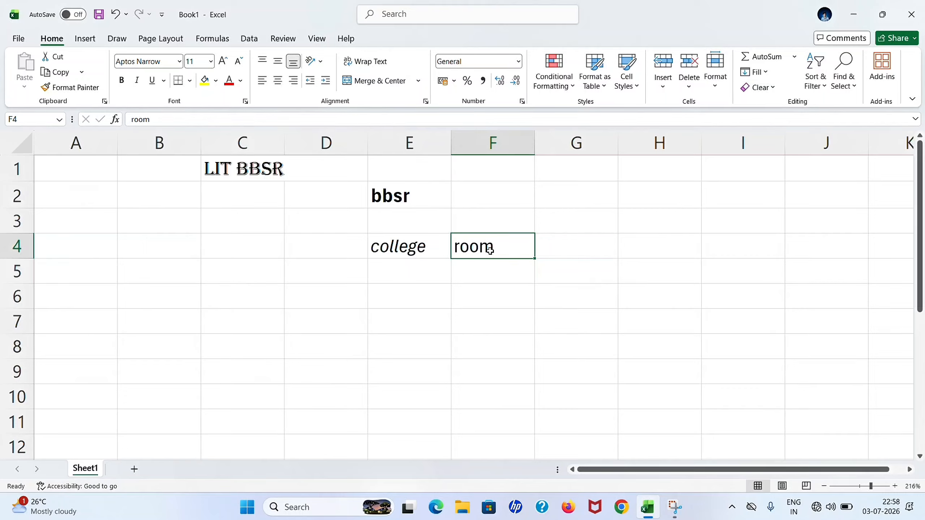
key("ctrl+u")
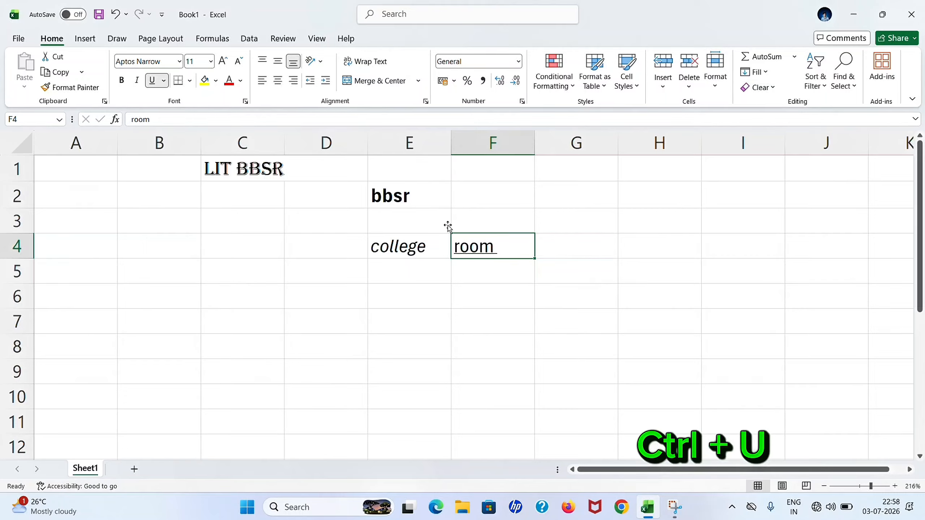
left_click(155, 84)
left_click(155, 84)
left_click(325, 280)
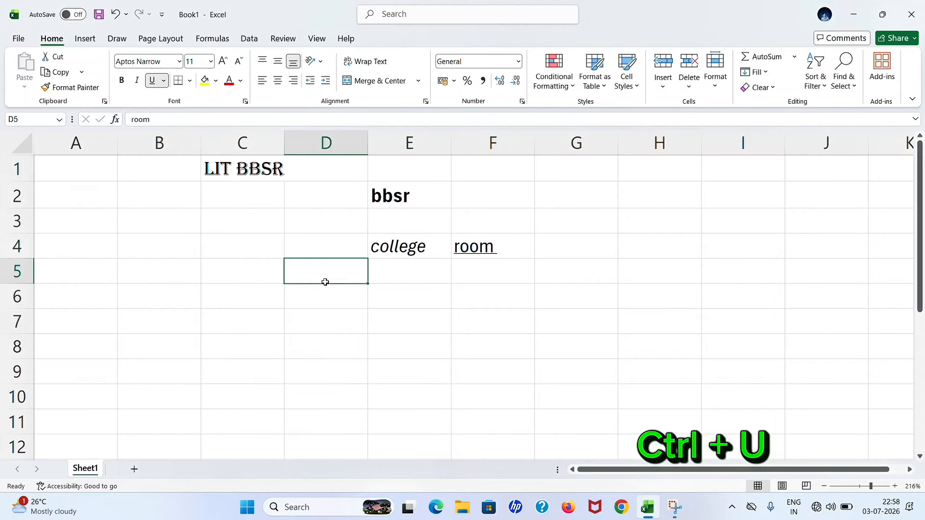
Apply All Borders to the range C1:F6 to form a gridded table.
left_click(191, 81)
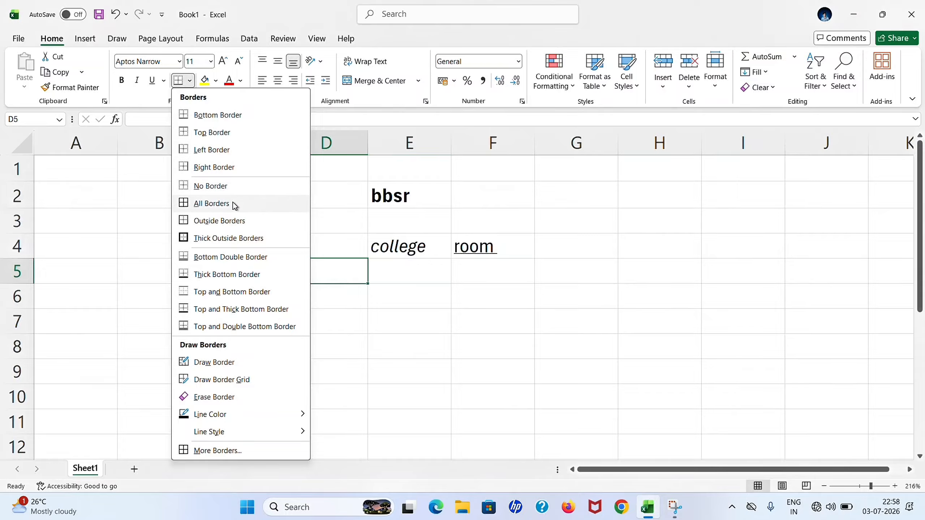
left_click(497, 213)
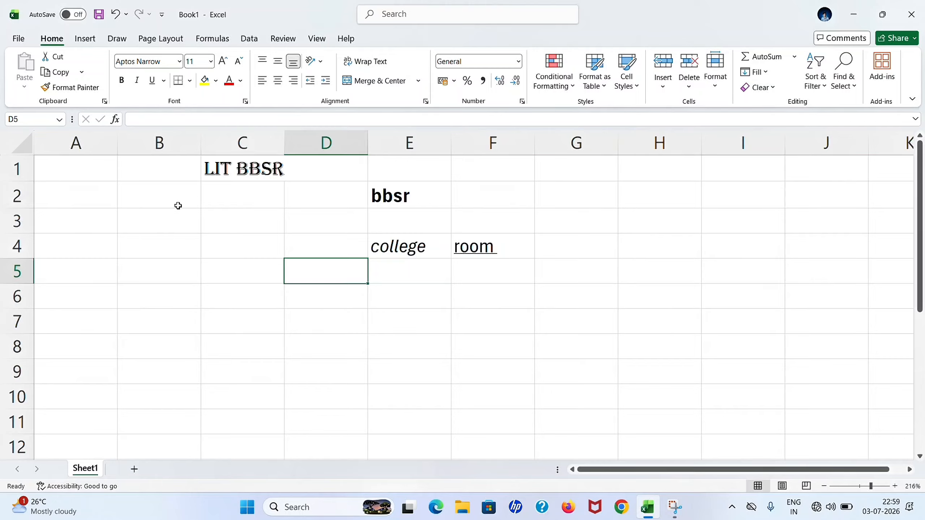
mouse_move(239, 179)
left_mouse_down()
mouse_move(444, 256)
mouse_move(459, 305)
left_mouse_up()
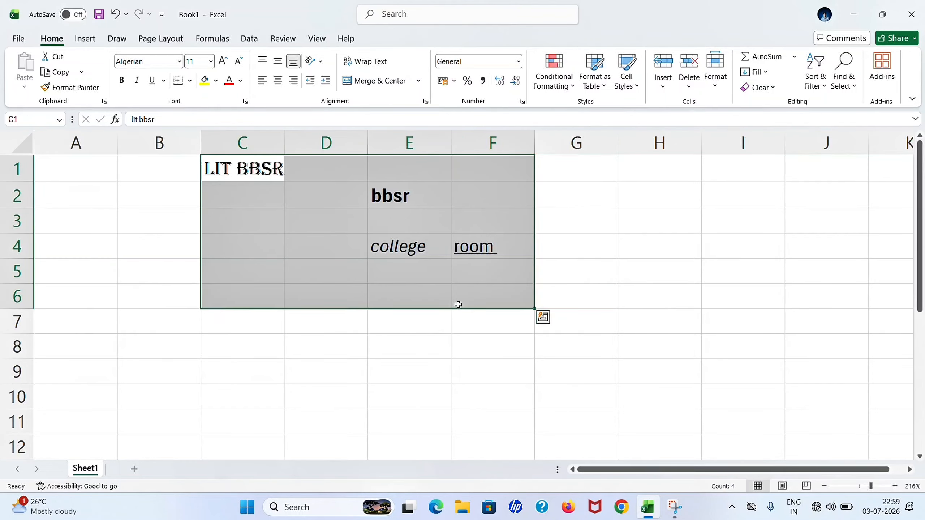
left_click(190, 80)
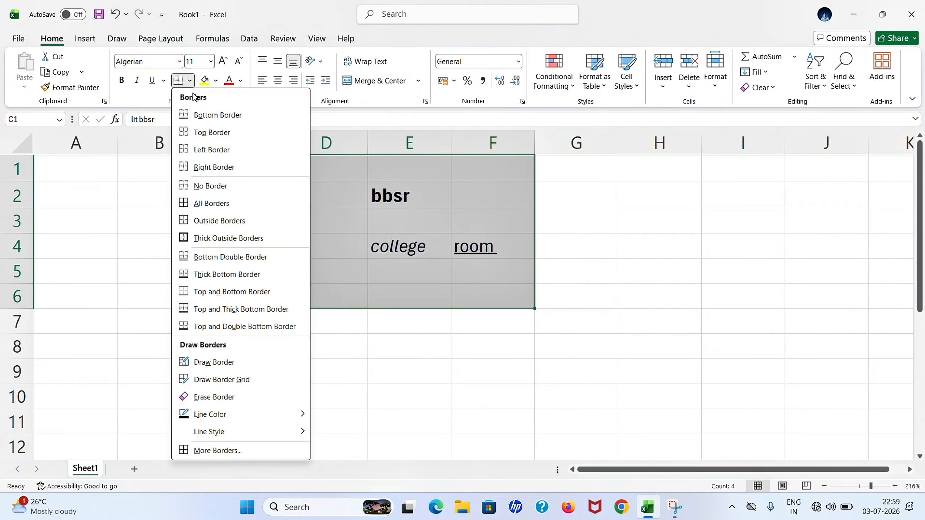
left_click(214, 203)
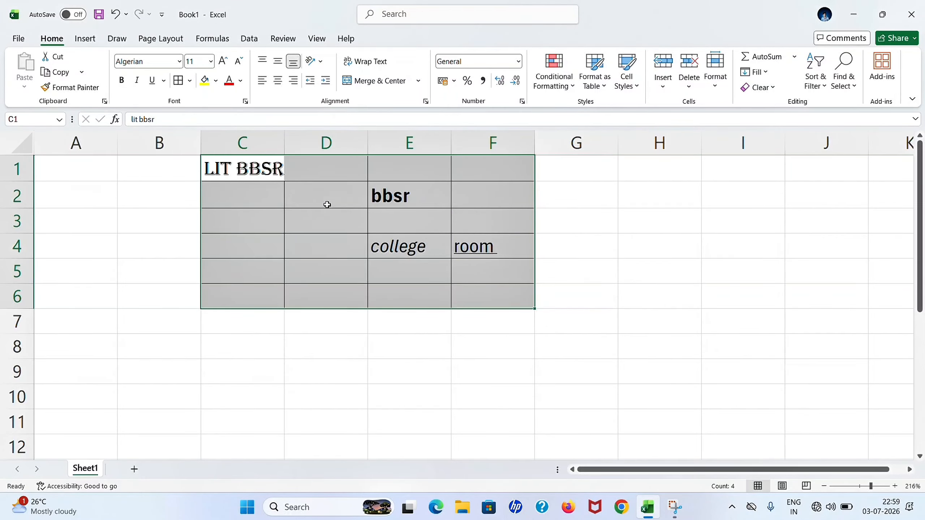
left_click(302, 316)
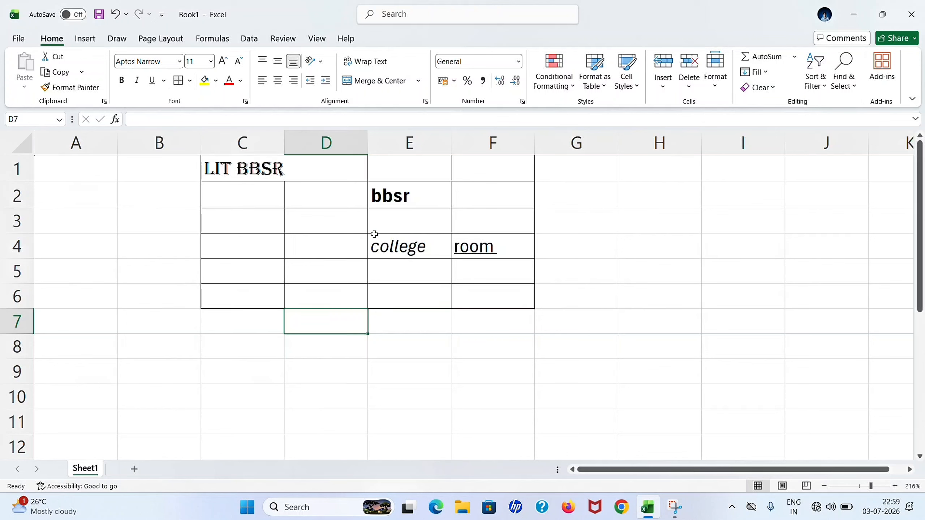
left_click(392, 28)
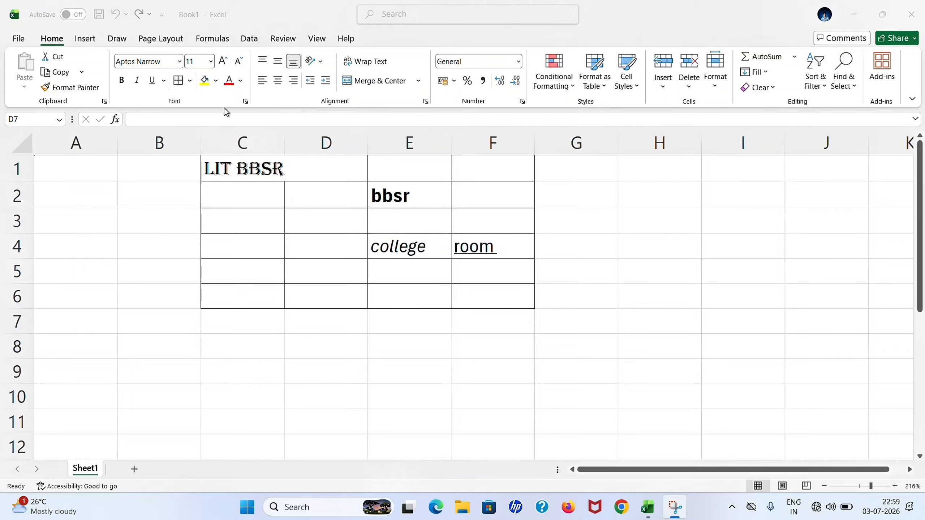
Fill cell E2 with red and change its 'bbsr' text to white.
left_click(429, 195)
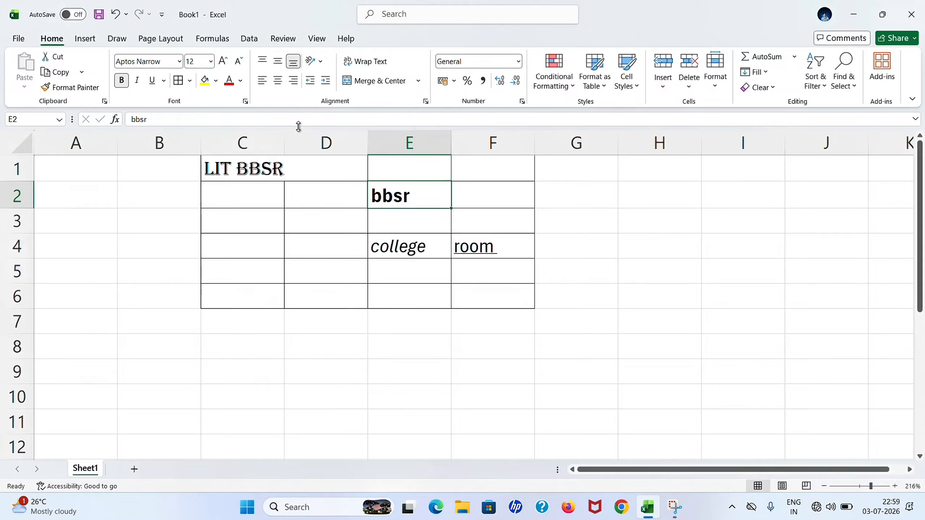
left_click(218, 84)
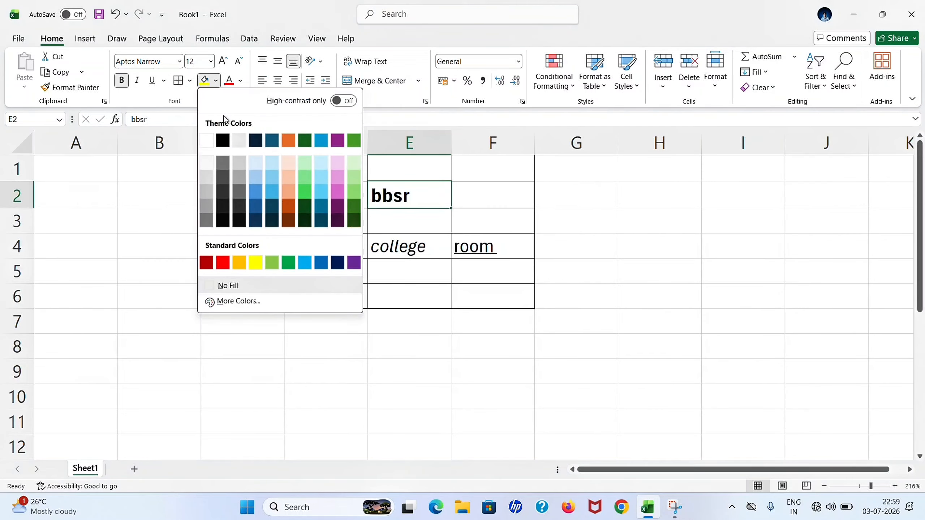
left_click(224, 262)
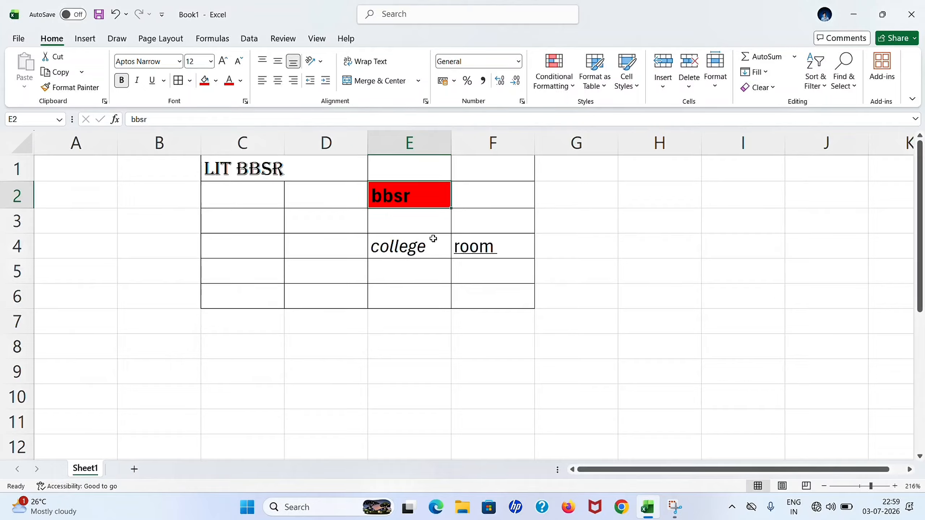
left_click(241, 81)
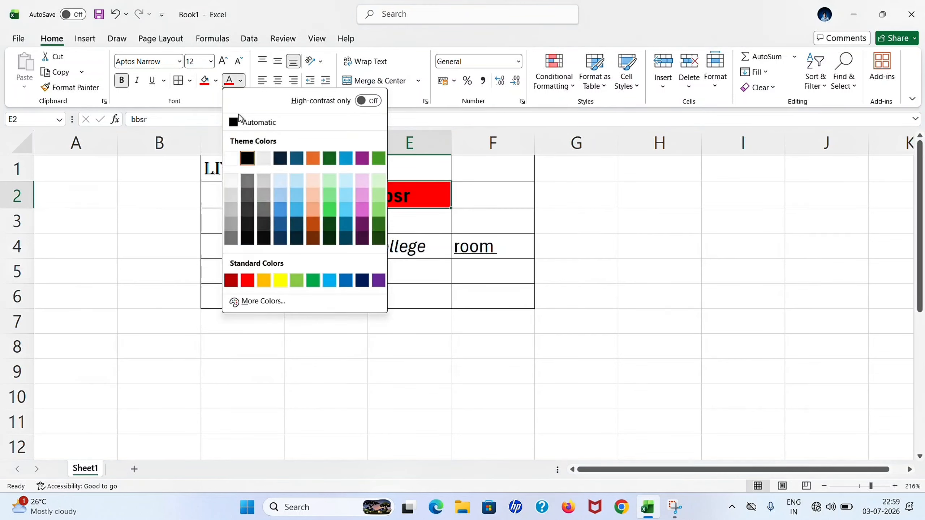
left_click(283, 182)
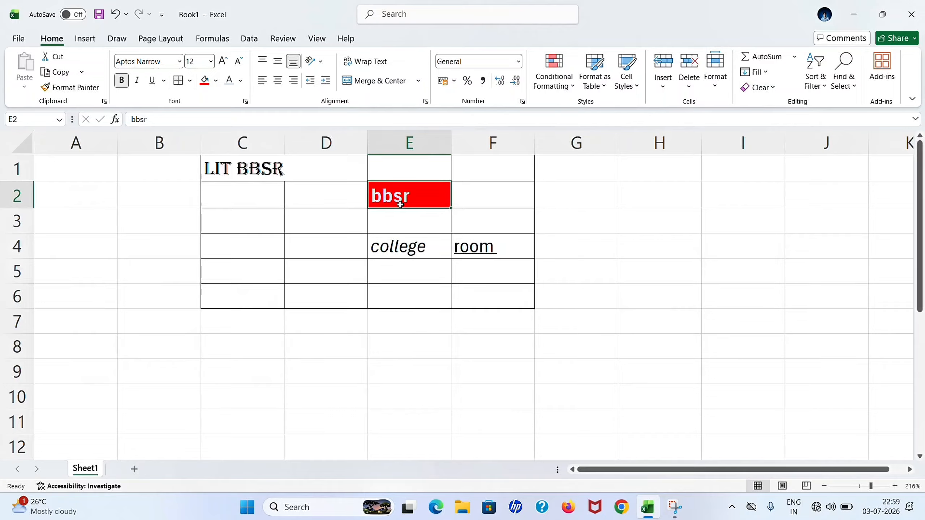
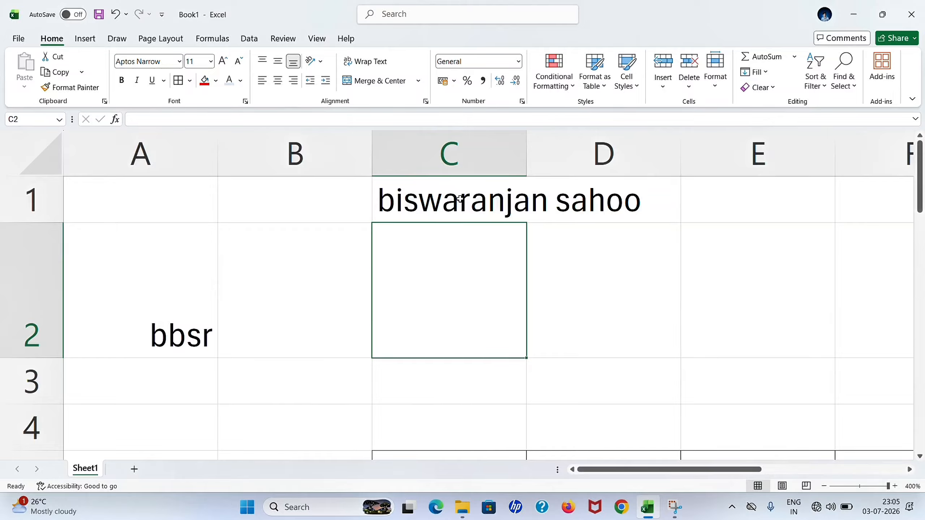
Apply Wrap Text to C1 so the name there breaks onto two lines.
left_click(461, 199)
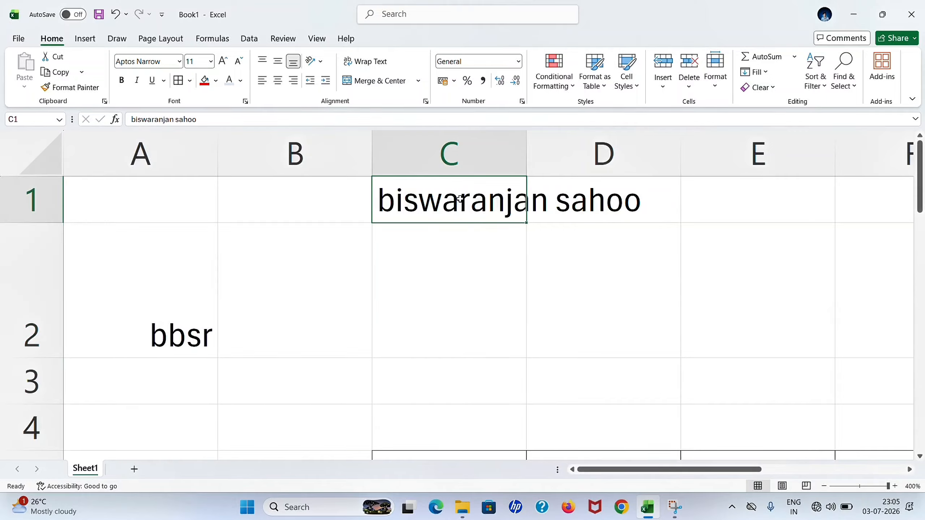
left_click(379, 62)
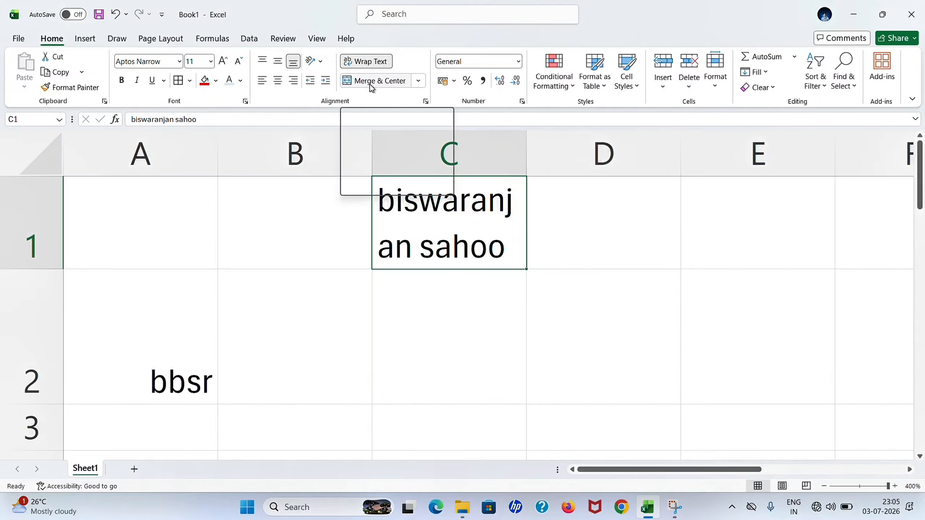
scroll(428, 281, "down", 2)
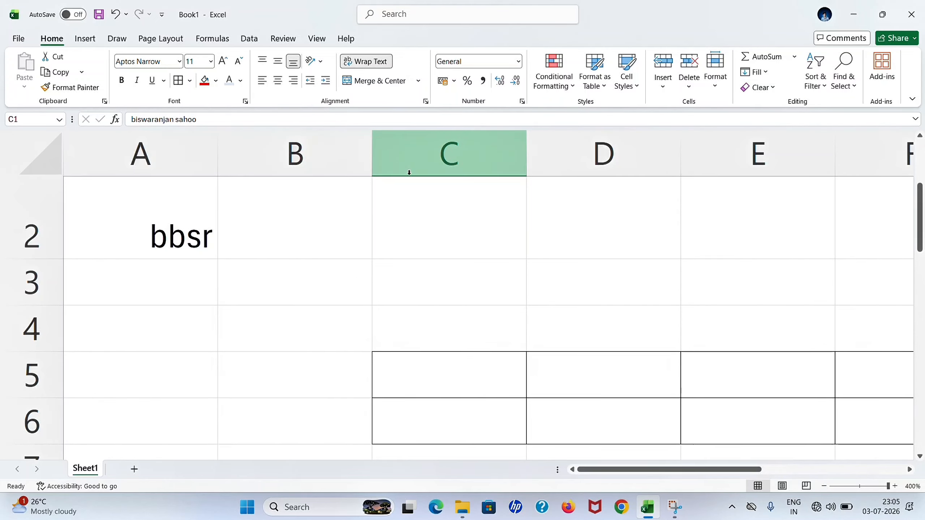
Merge and center B3:C3, then enter the person's full name in the merged cell.
left_click(317, 270)
mouse_move(317, 269)
left_mouse_down()
mouse_move(421, 274)
mouse_move(324, 274)
mouse_move(401, 285)
left_mouse_up()
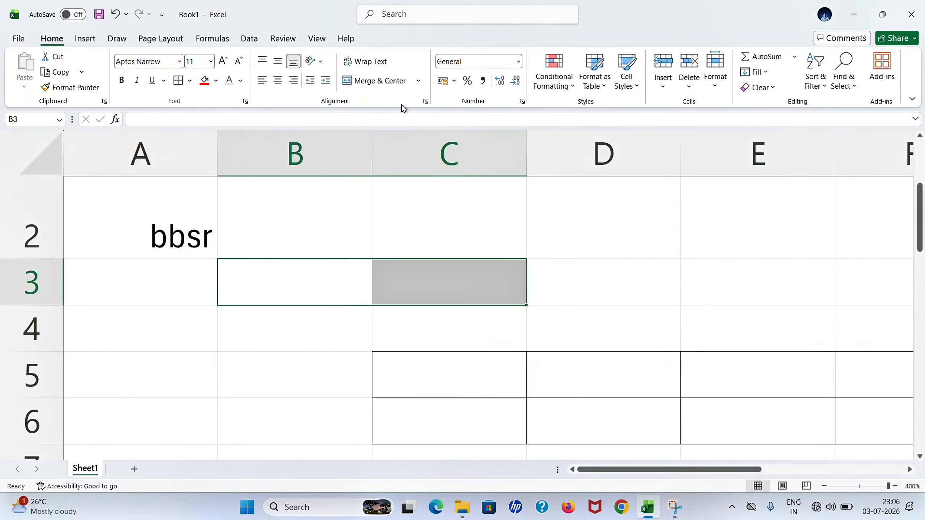
left_click(386, 86)
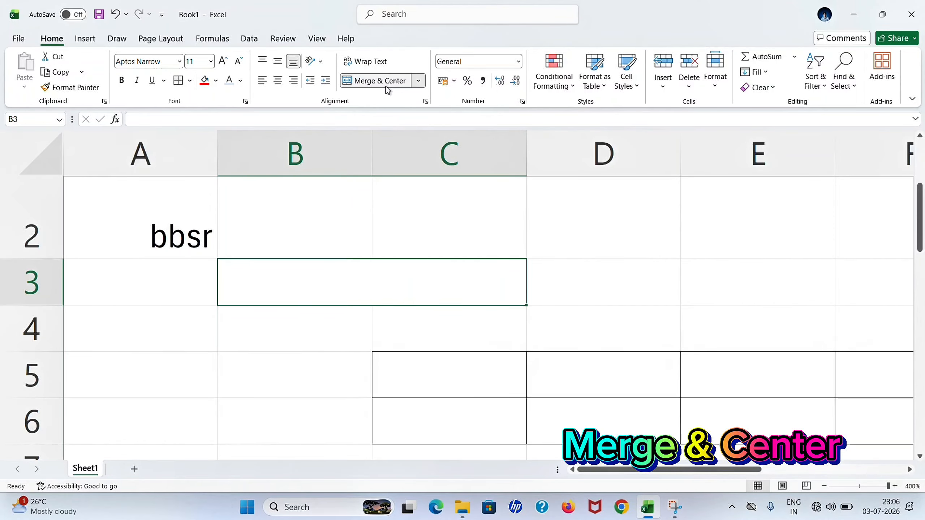
double_click(358, 279)
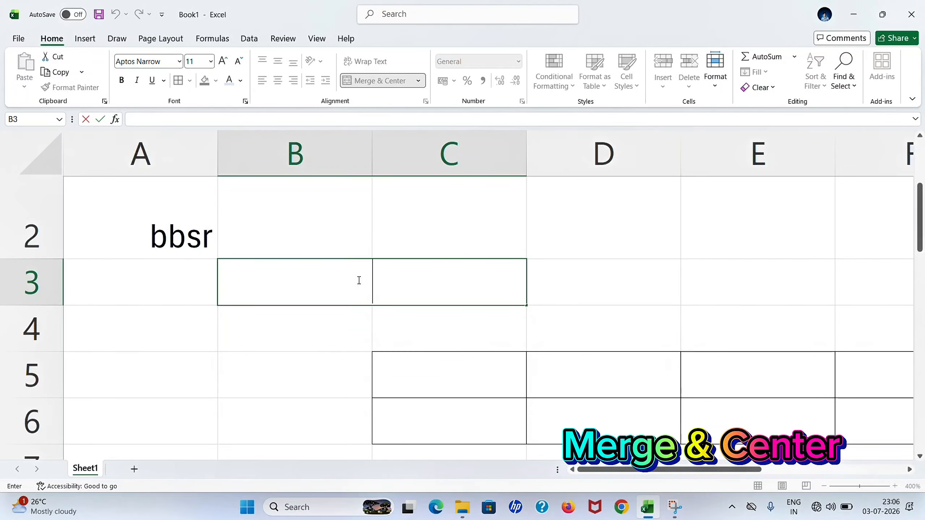
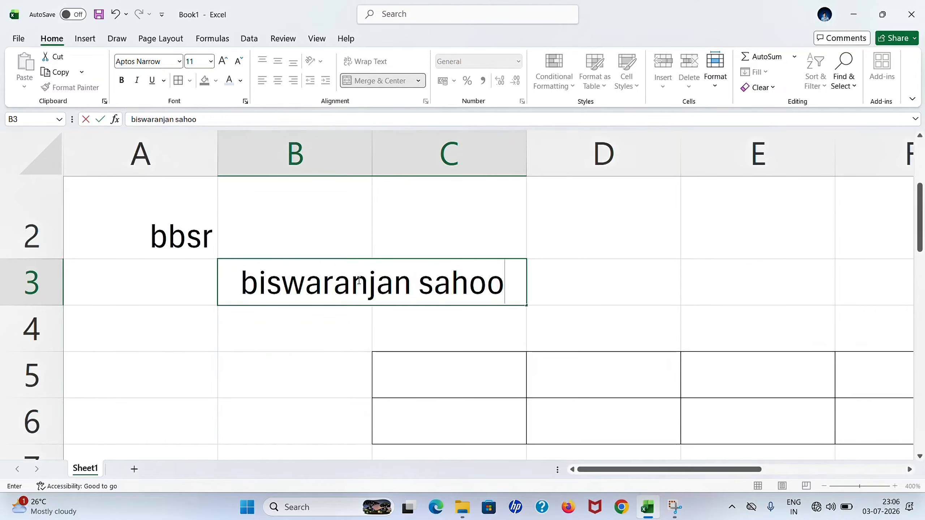
key("Return")
left_click(357, 280)
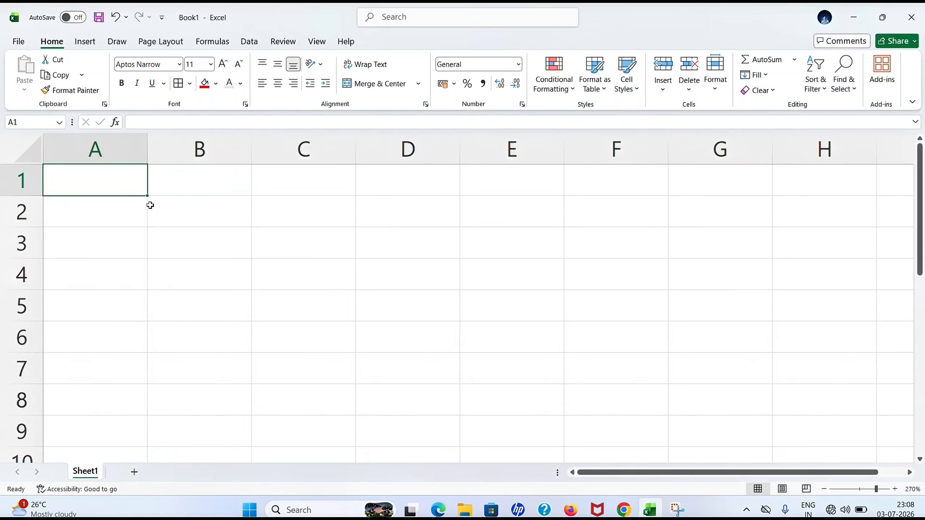
Enter the headers Roll no, name, math, science, english and Total value across B2:G2.
left_click(200, 216)
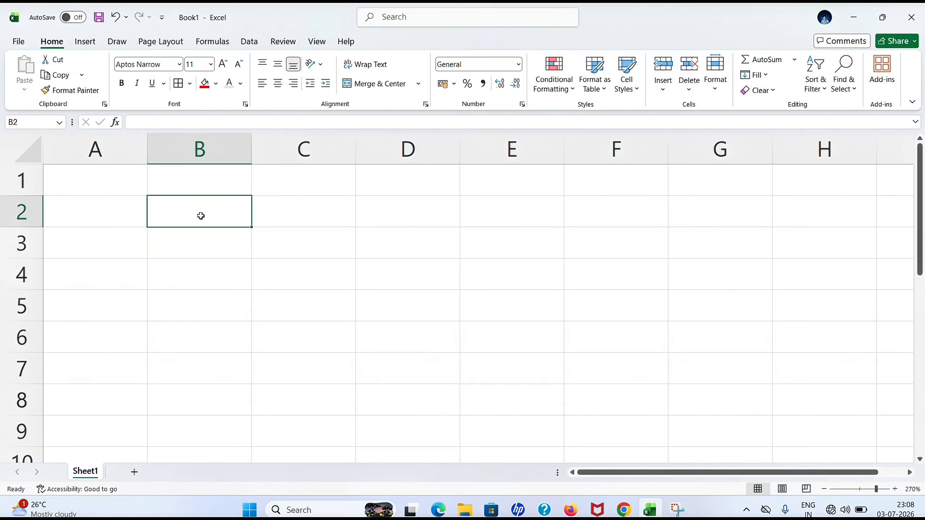
type("Roll no")
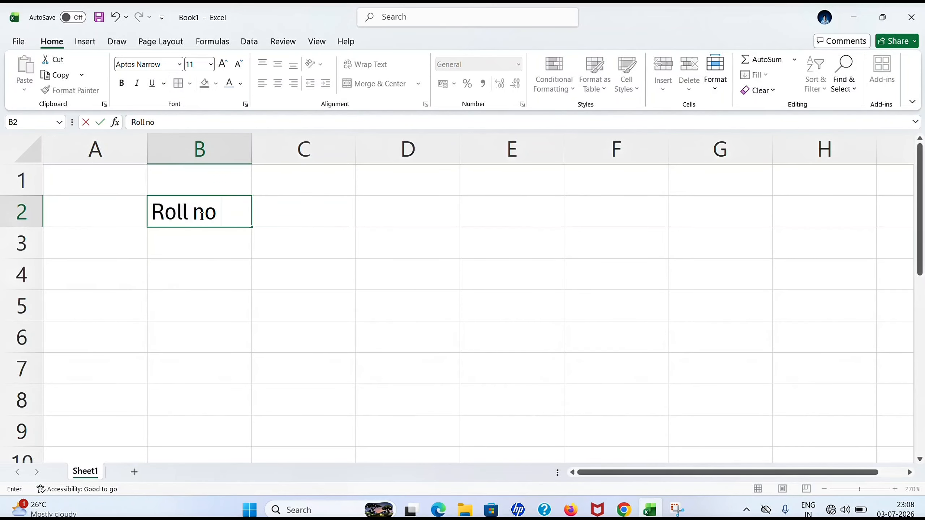
key("Tab")
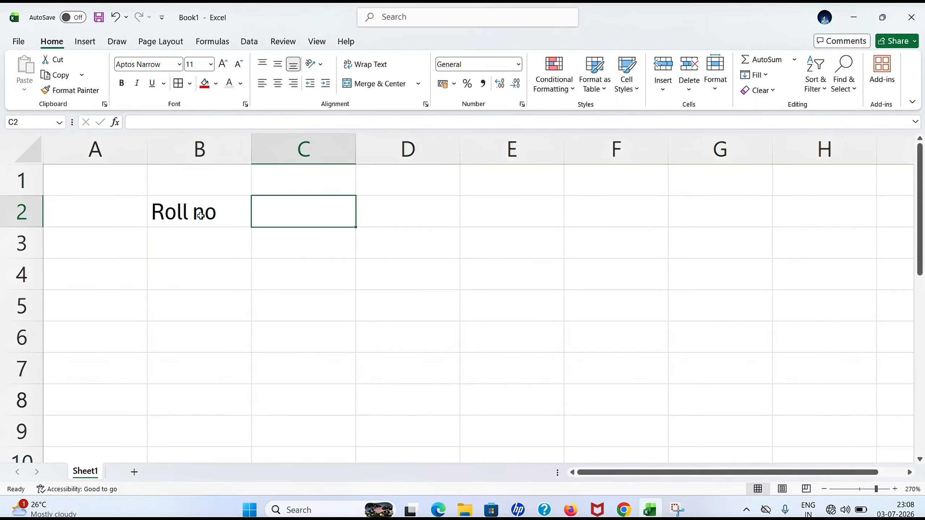
type("name")
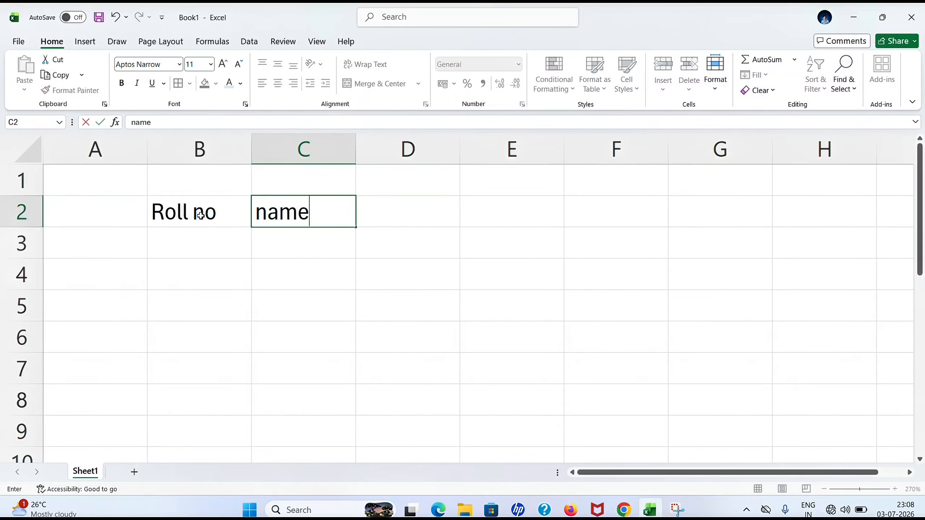
key("Tab")
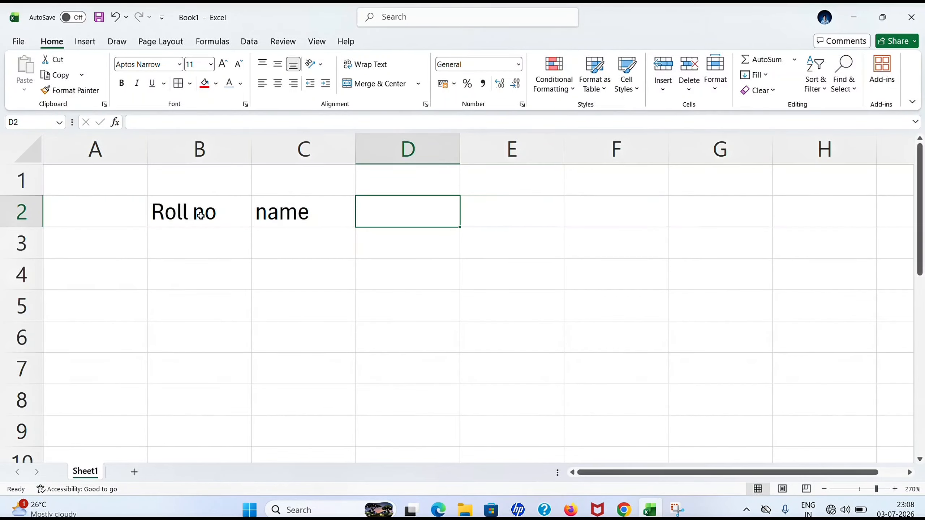
type("math")
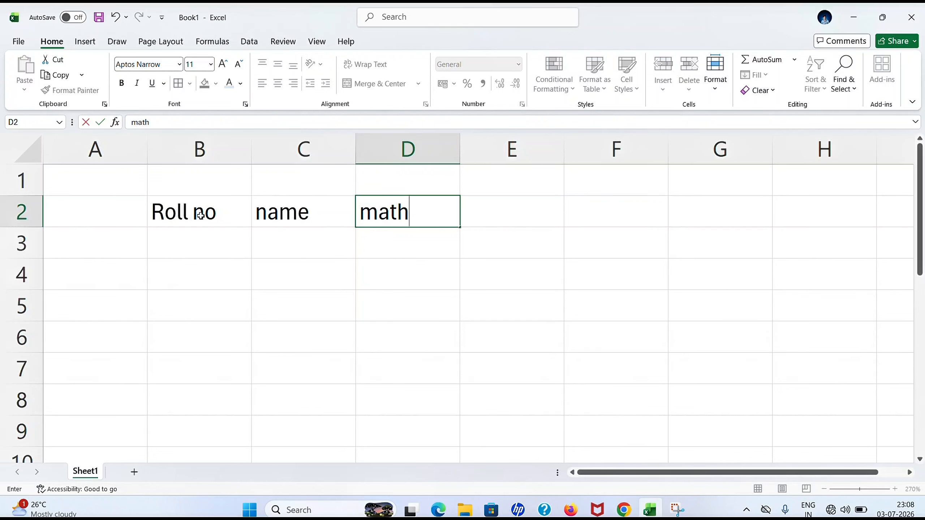
key("Tab")
type("s")
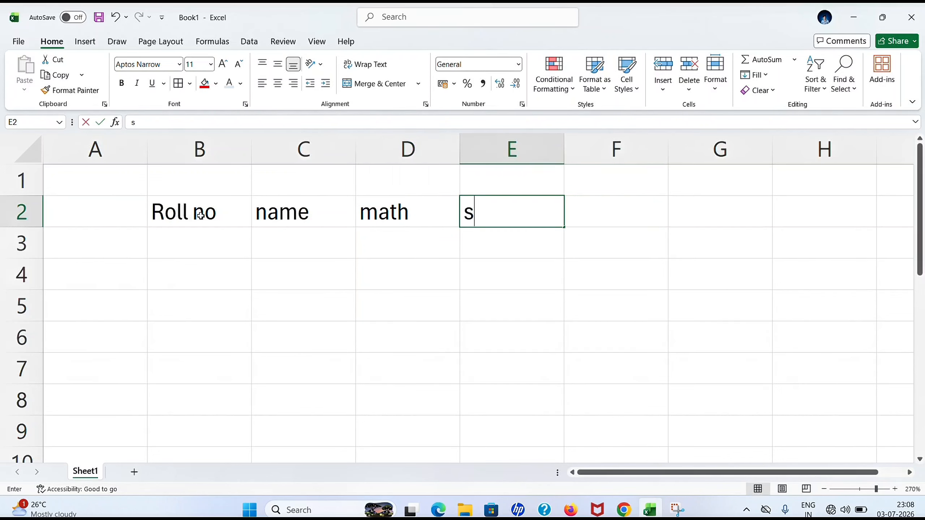
type("cience")
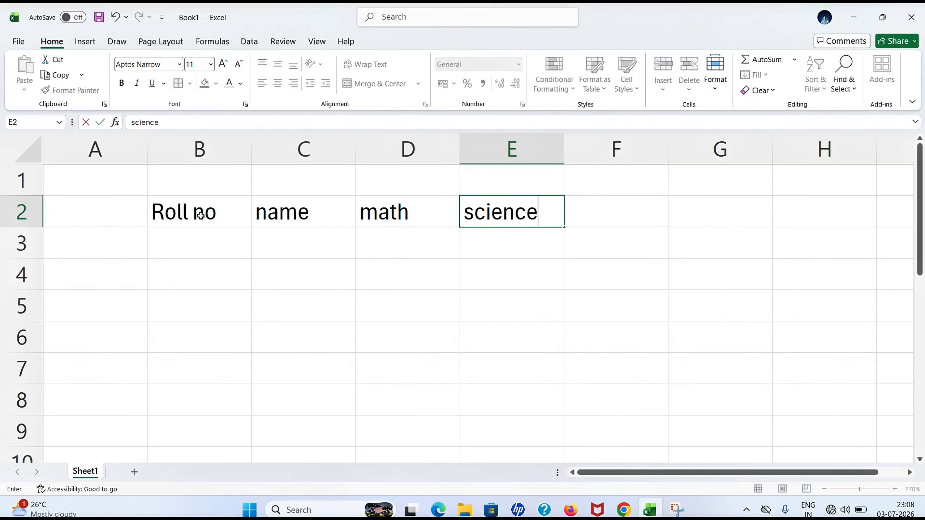
key("Tab")
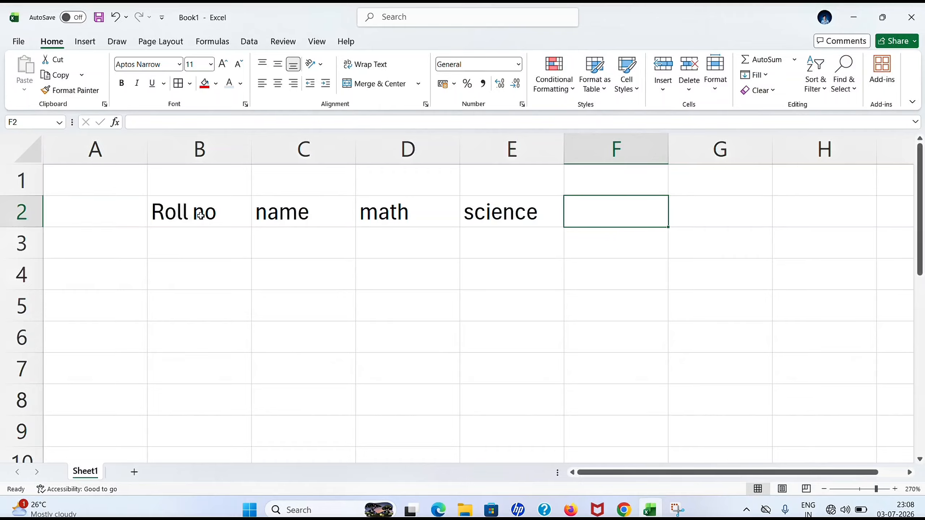
type("engli")
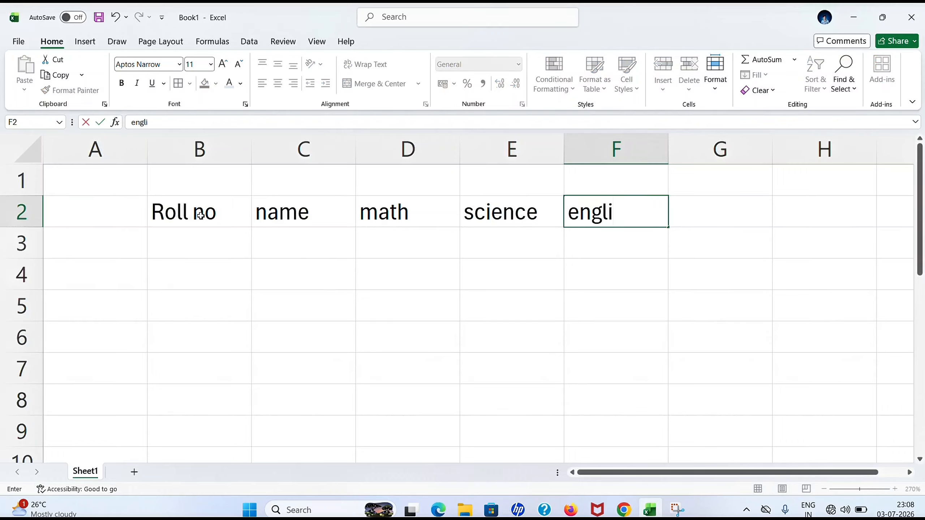
type("sh")
key("Tab")
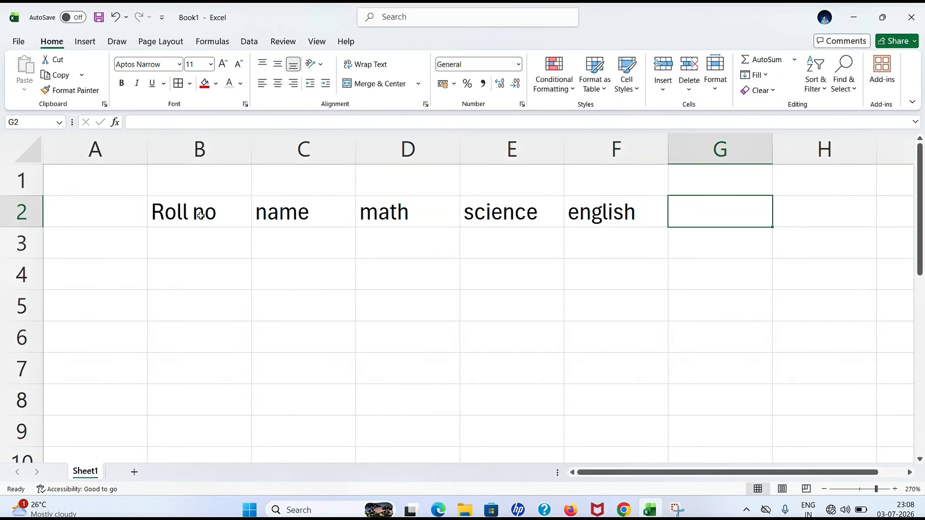
type("T")
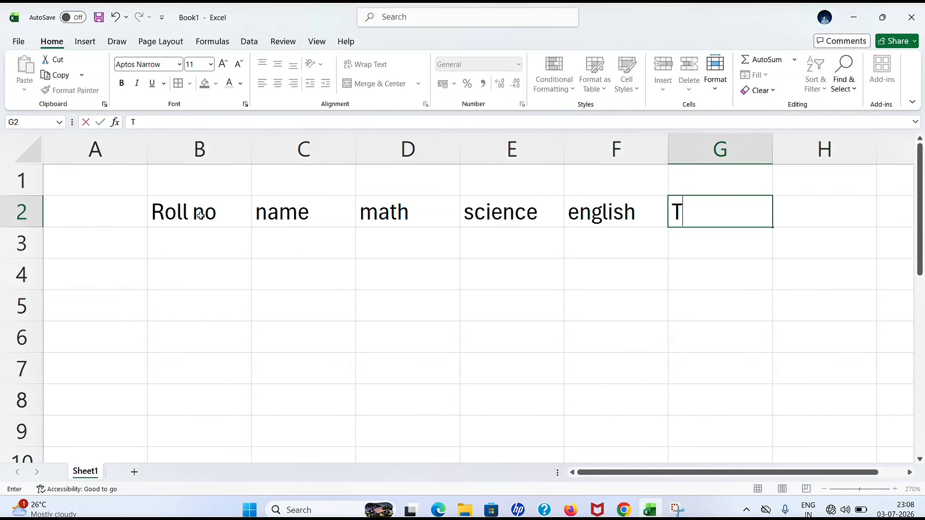
type("otal ")
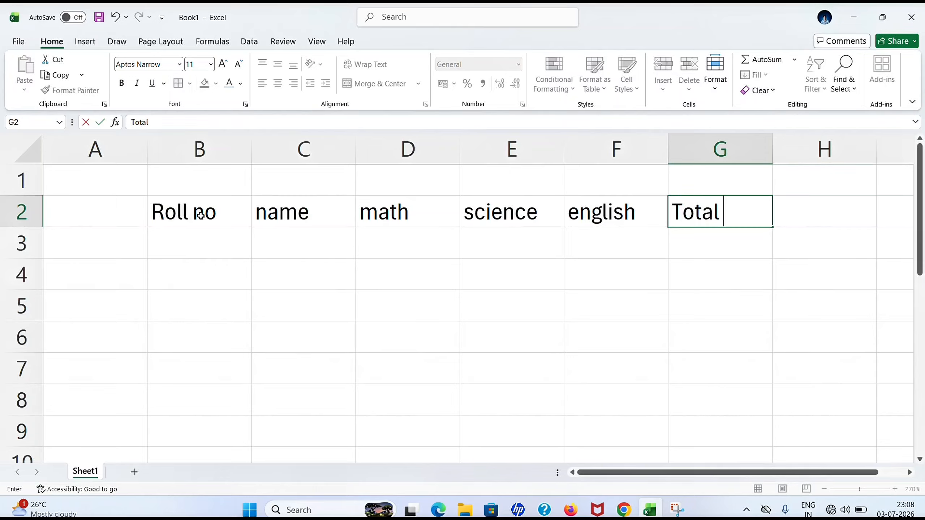
type("value")
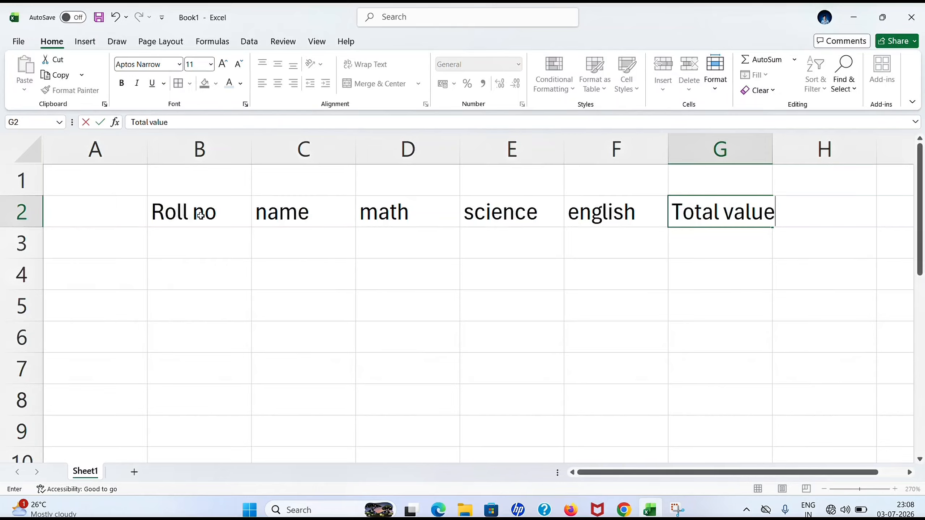
key("Return")
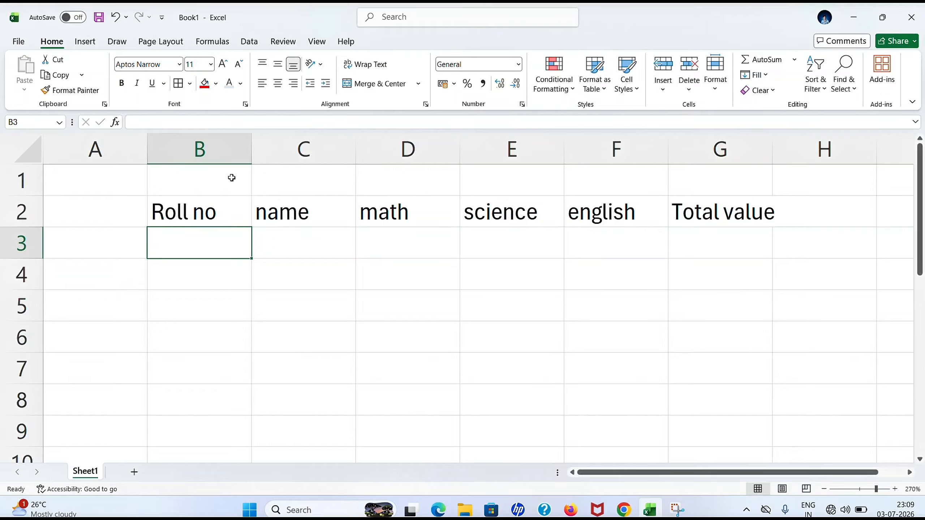
Merge and center B1:G1 and enter the title 'student data'.
left_click_drag(232, 177, 667, 181)
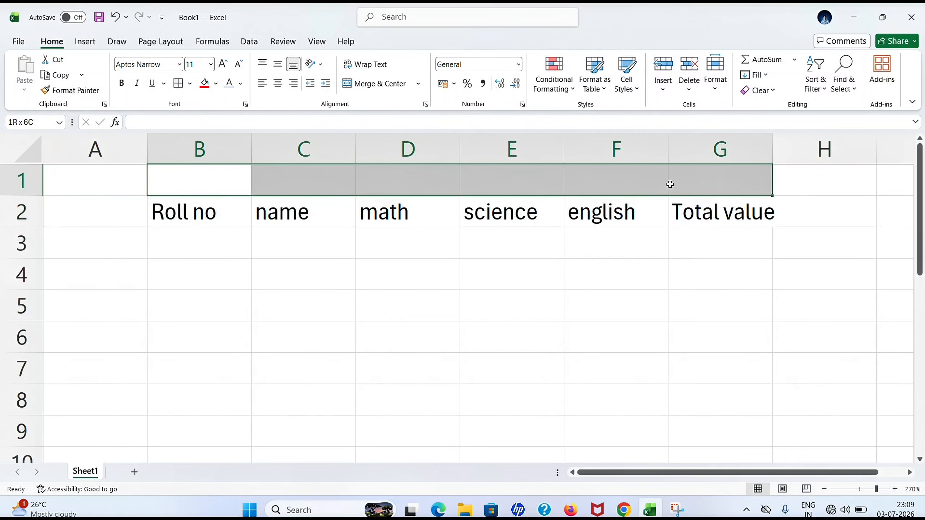
left_click(388, 84)
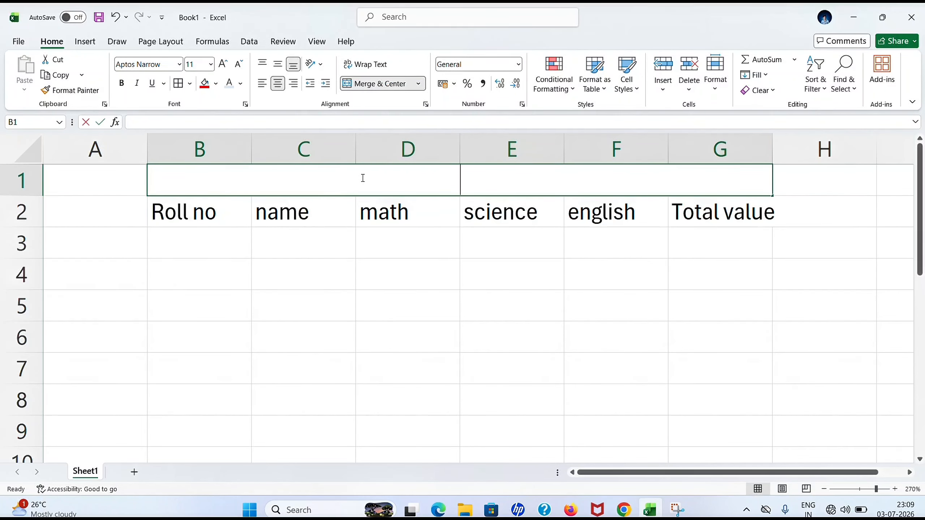
type("student")
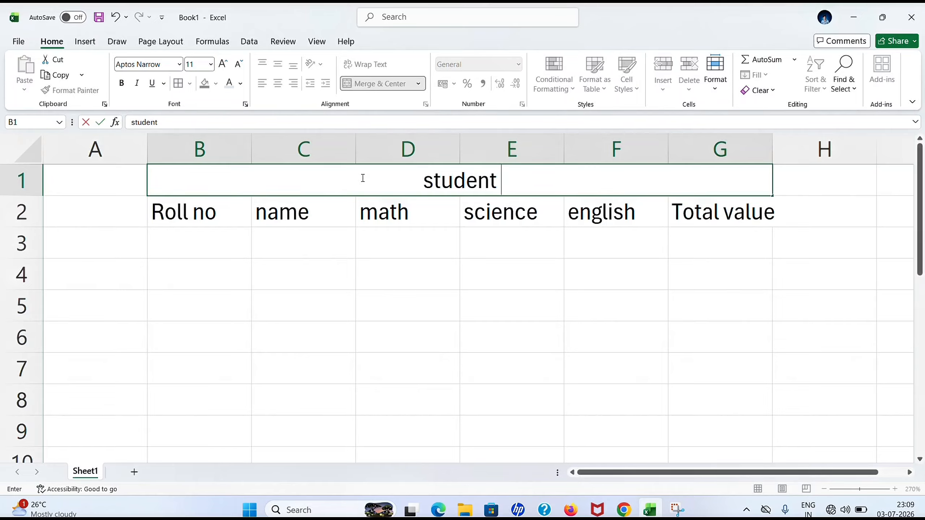
type(" data")
left_click(331, 251)
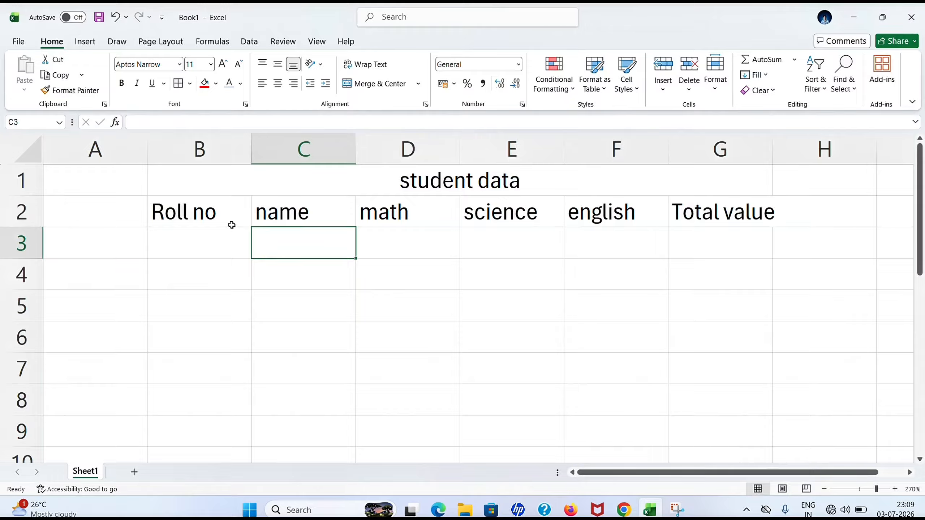
Enter the first student's row: roll no 1, name, and marks 10, 9, 5.
left_click(216, 242)
key("End")
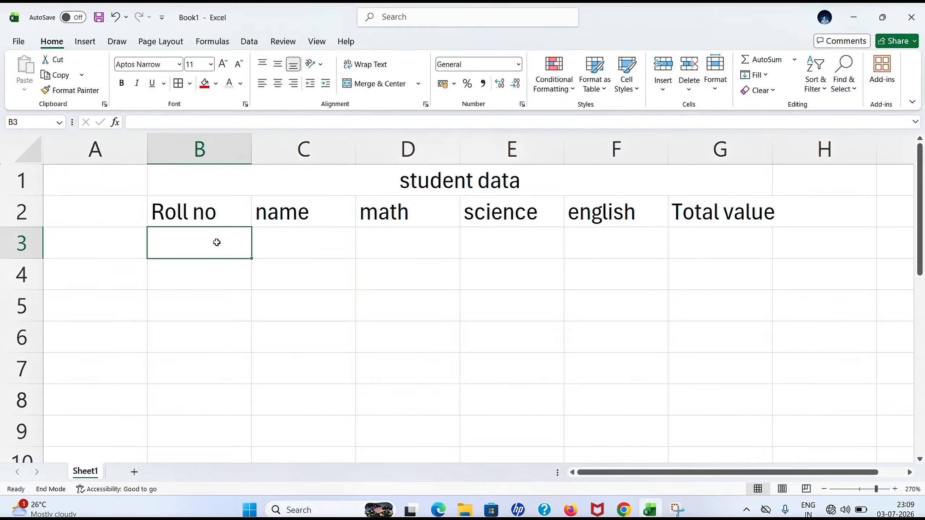
type("1")
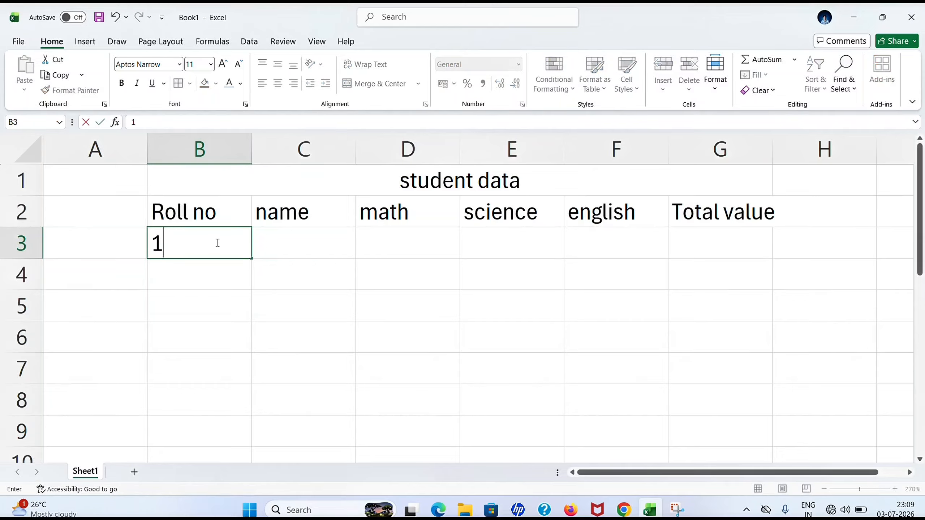
key("Tab")
type("ram")
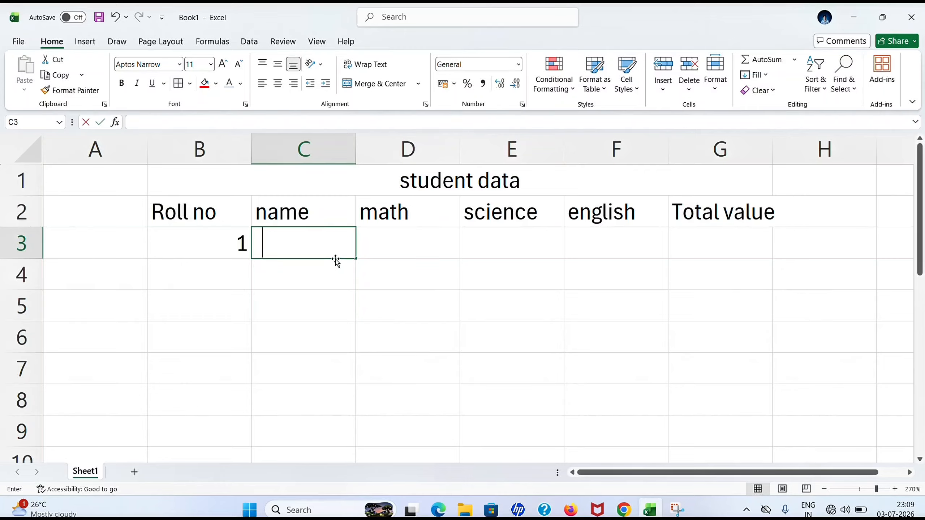
key("Tab")
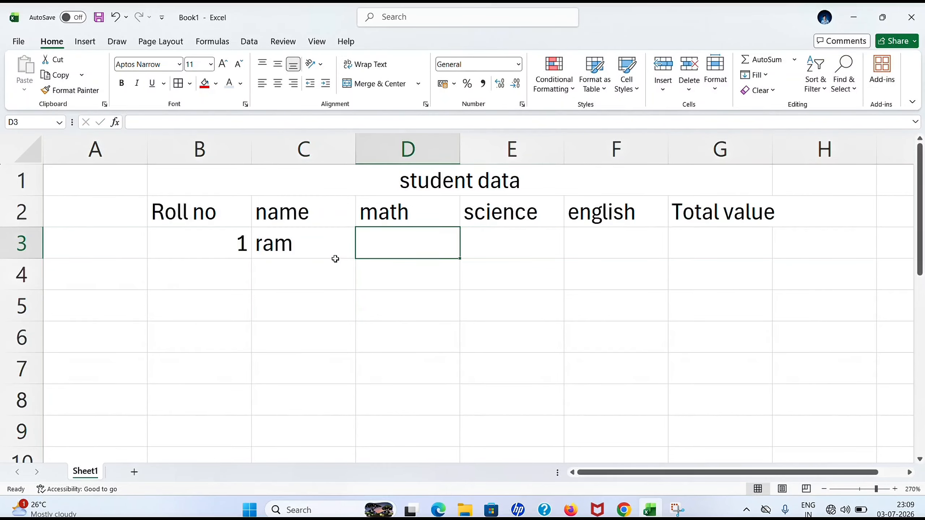
type("10")
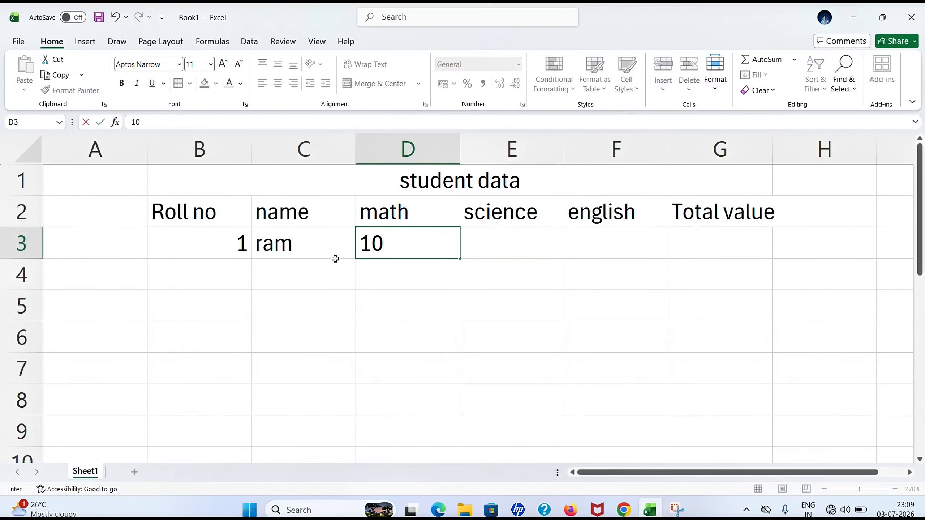
key("Tab")
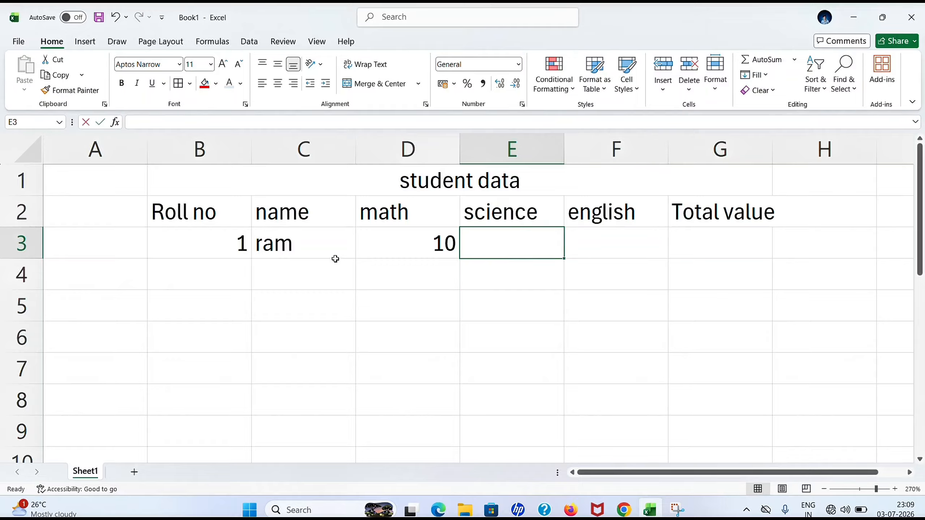
type("9")
key("Tab")
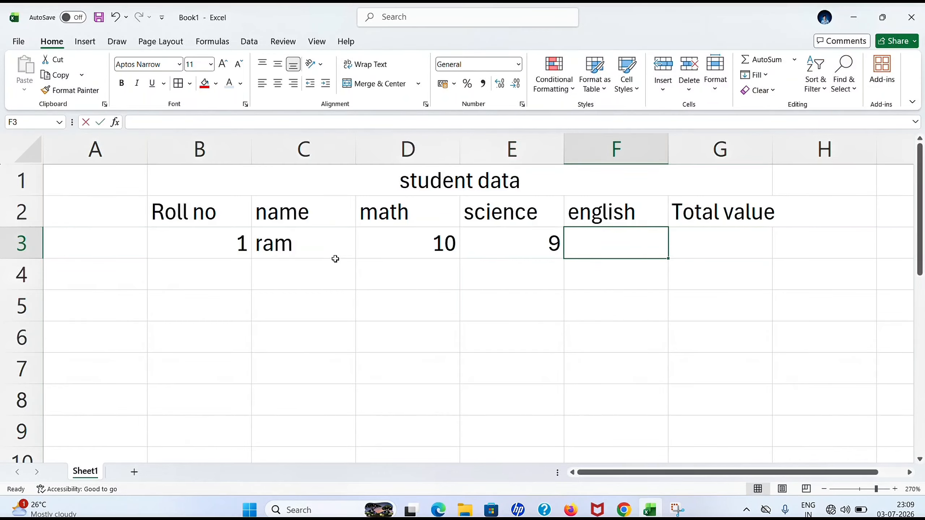
type("5")
key("Return")
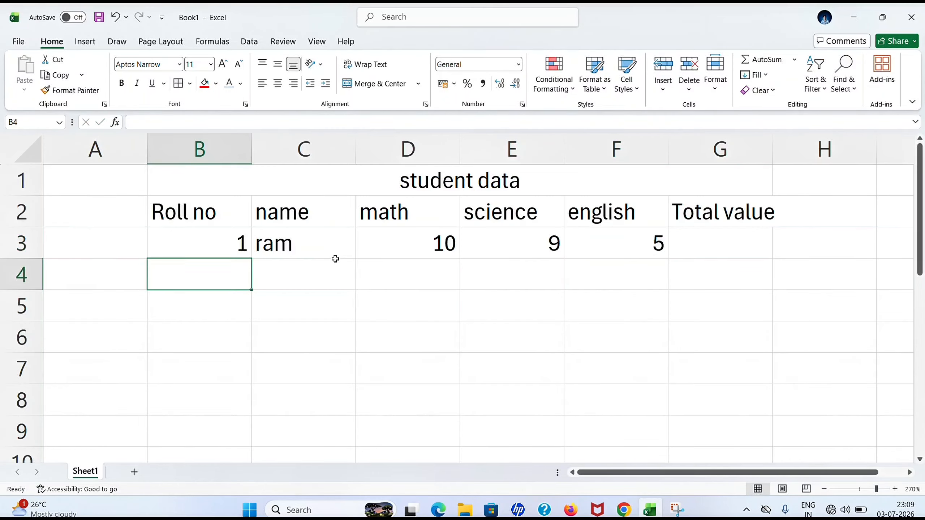
Enter the second student's row: roll no 2, name, and marks 9, 7, 5.
type("2")
key("Tab")
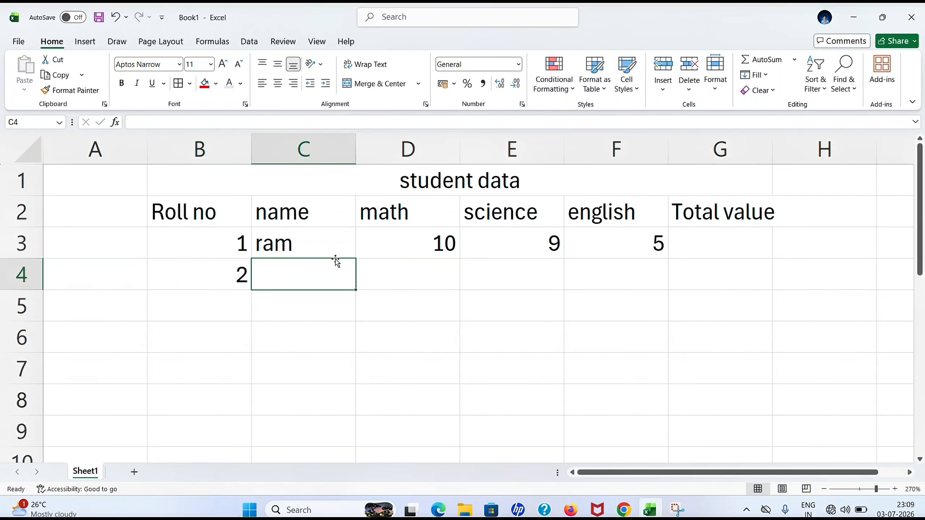
type("sam")
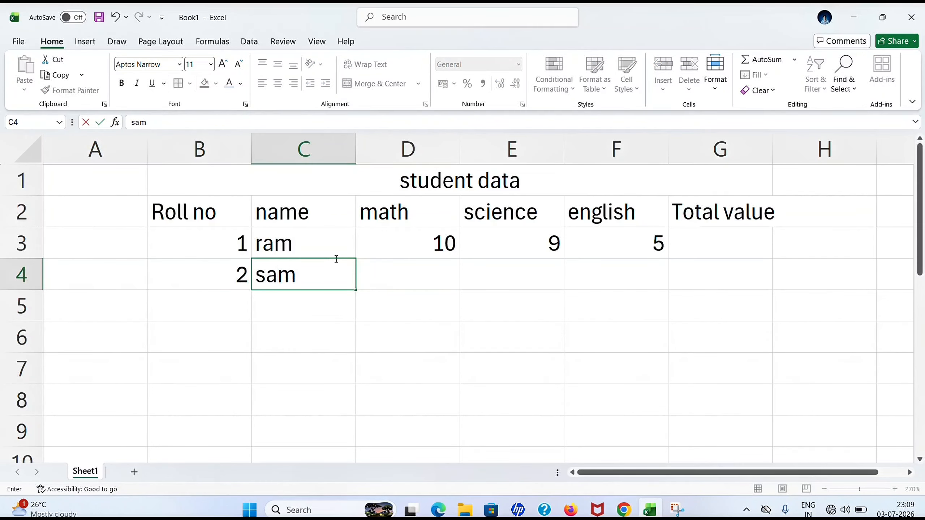
key("Tab")
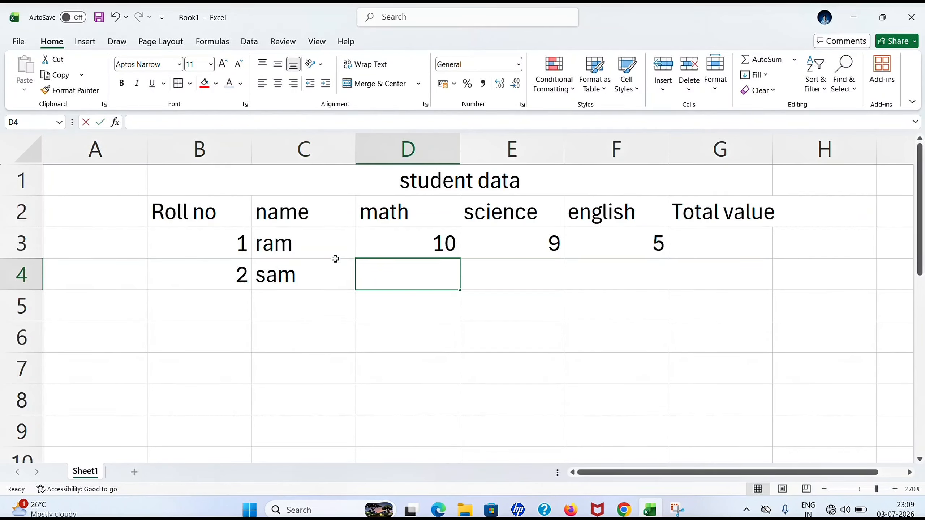
type("9")
key("Tab")
type("7")
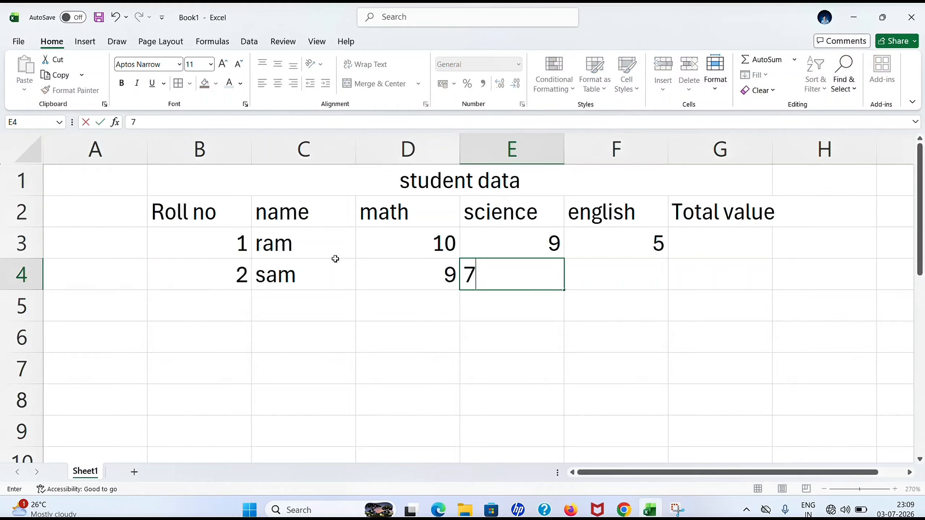
key("Tab")
type("5")
key("Tab")
key("Return")
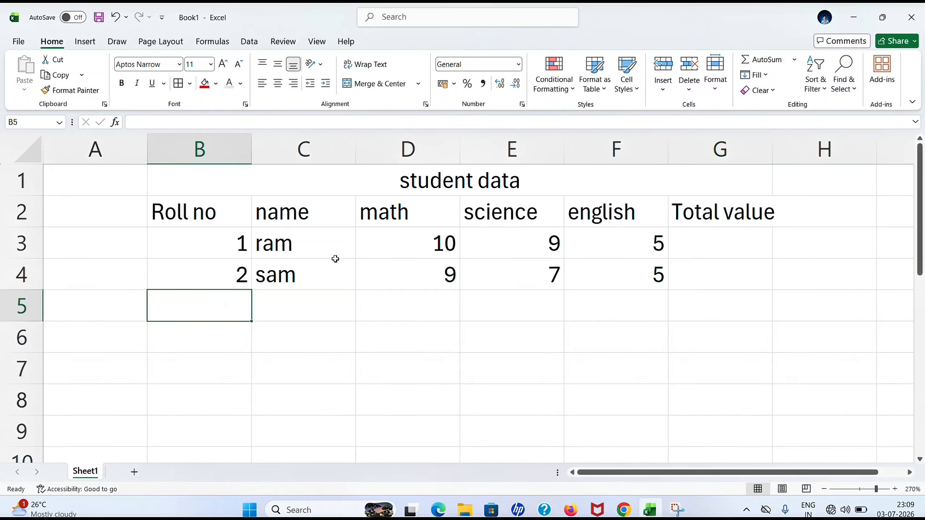
Enter the third student's row: roll no 3, name, math 7, science 8, and the english mark.
type("3")
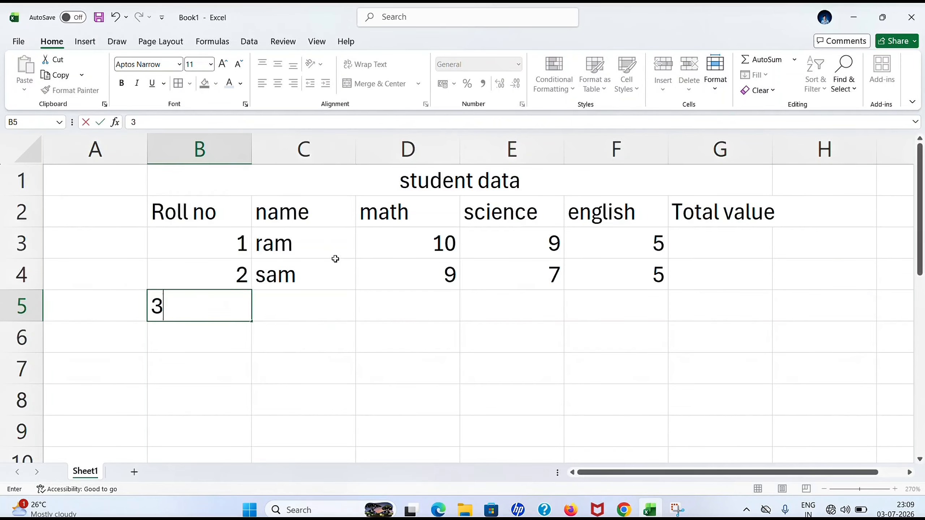
key("Tab")
type("bisa")
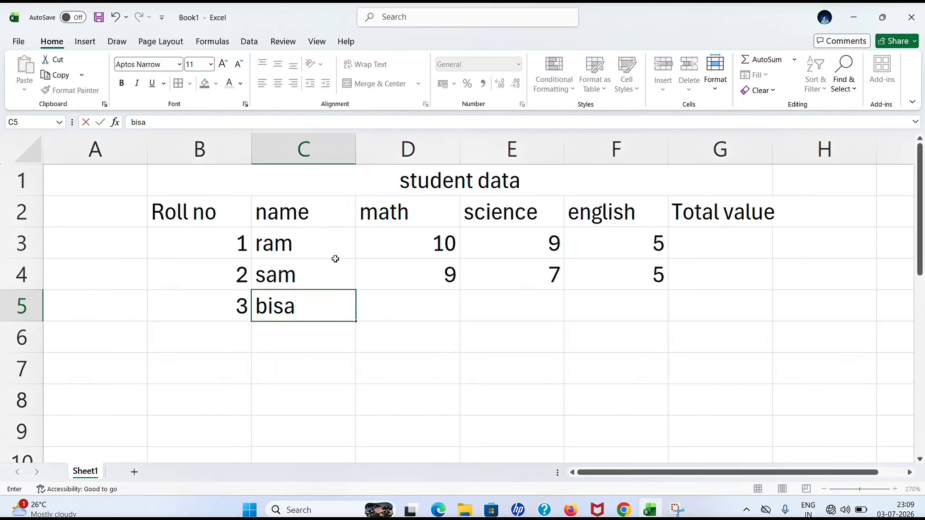
key("BackSpace")
type("wa")
key("Tab")
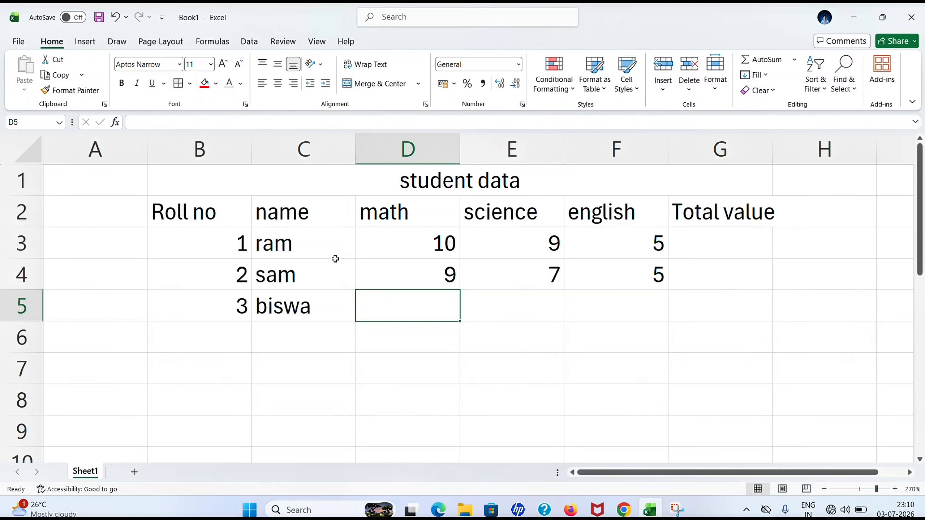
type("7")
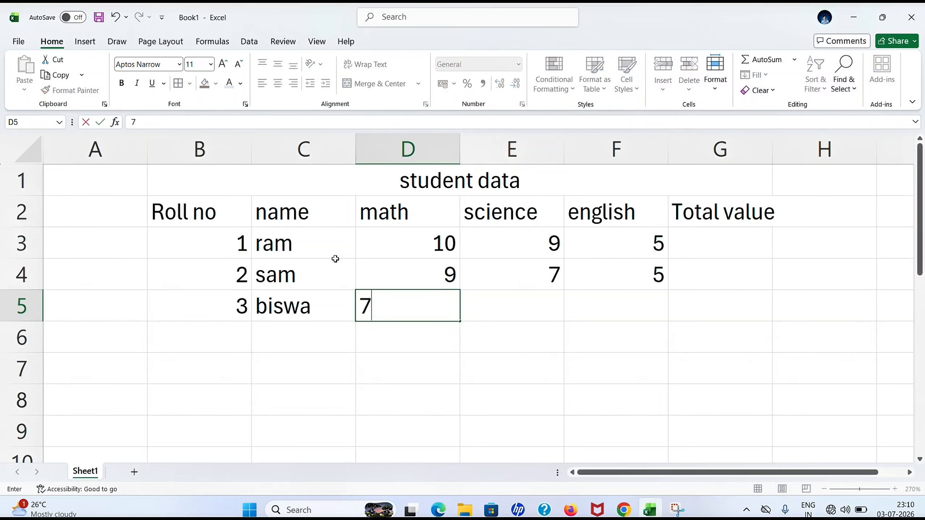
key("Tab")
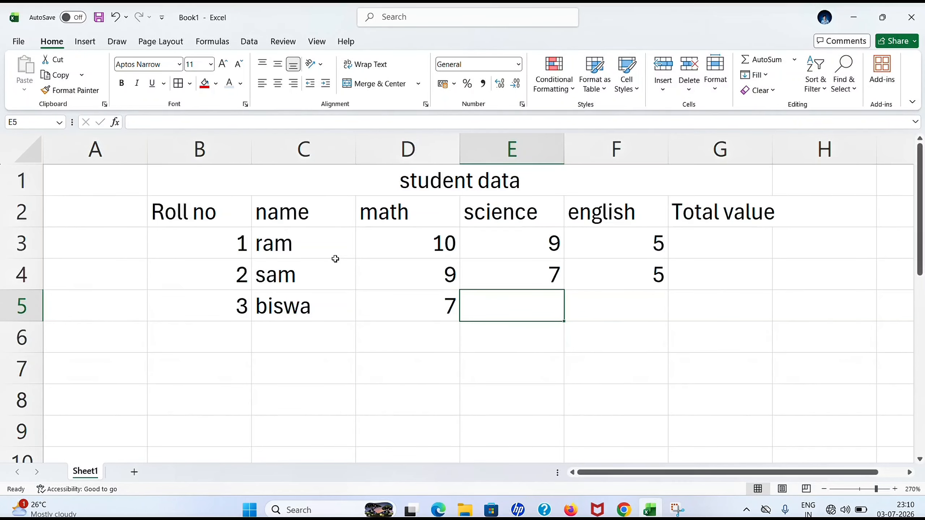
type("8")
key("Tab")
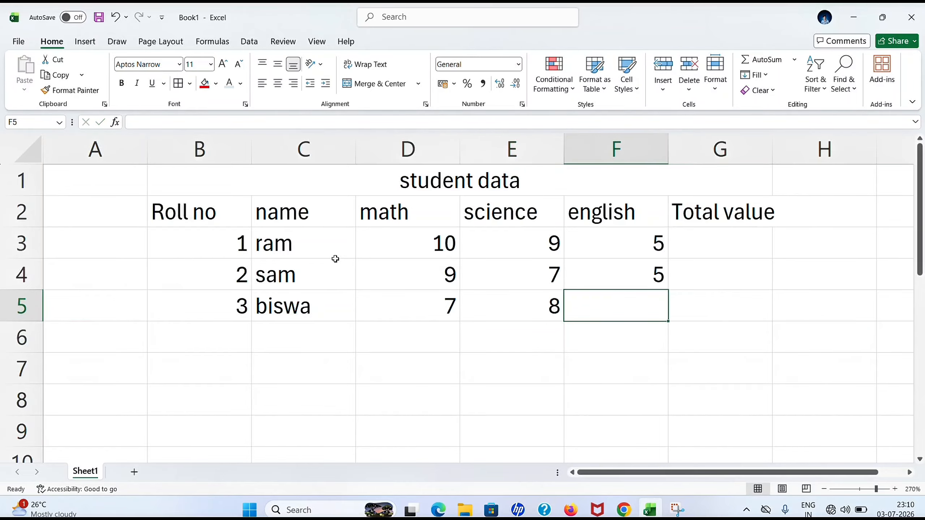
type("9")
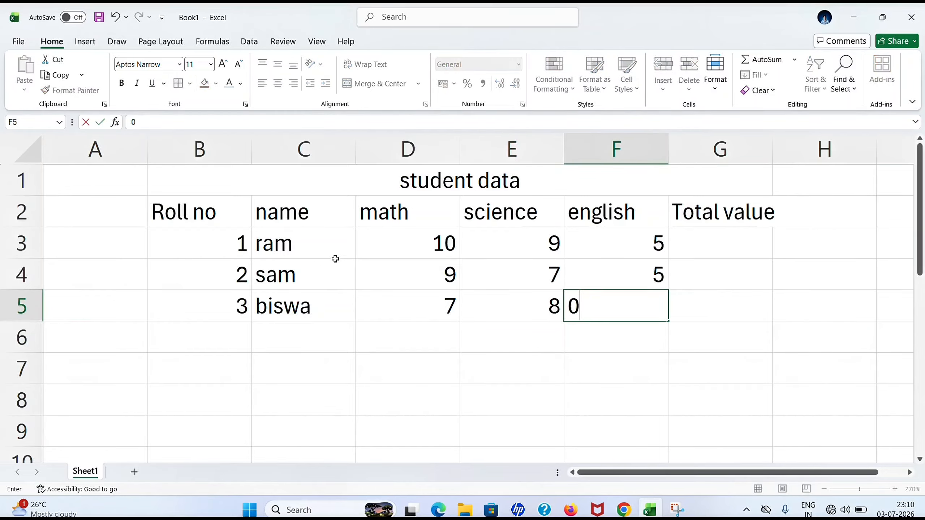
key("Tab")
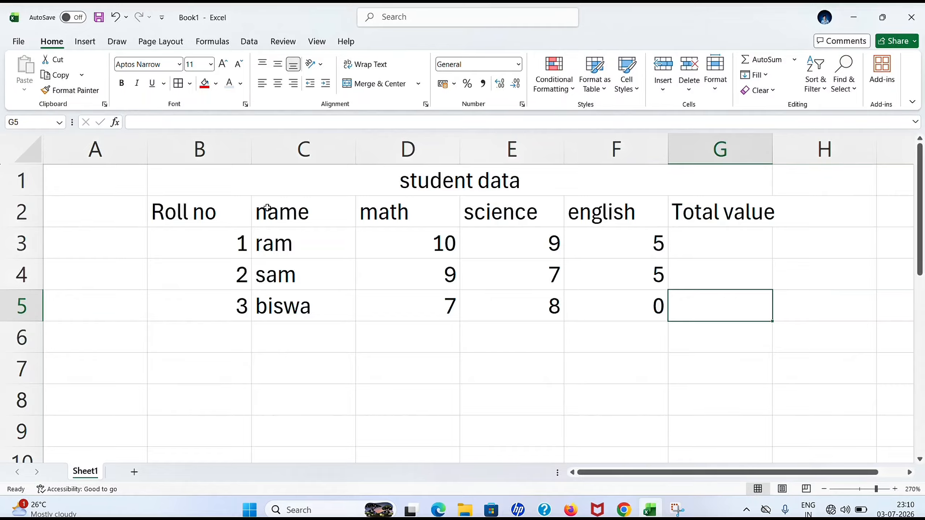
Apply All Borders to the whole student table B1:G5.
left_click(251, 186)
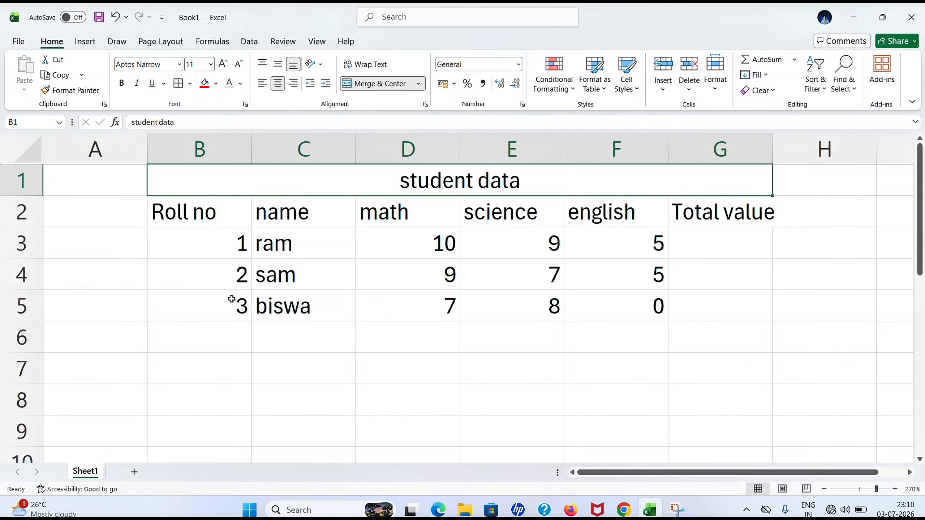
left_click_drag(349, 188, 384, 295)
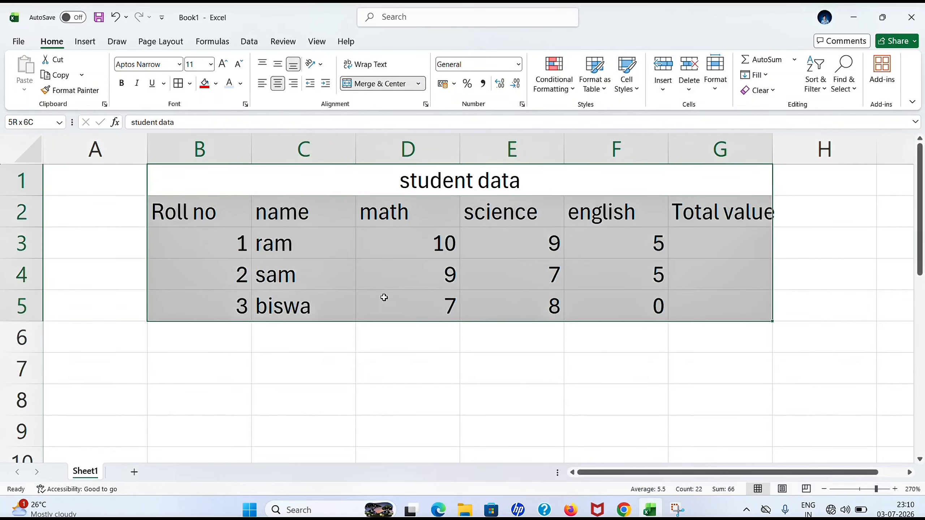
left_click(189, 83)
left_click(214, 210)
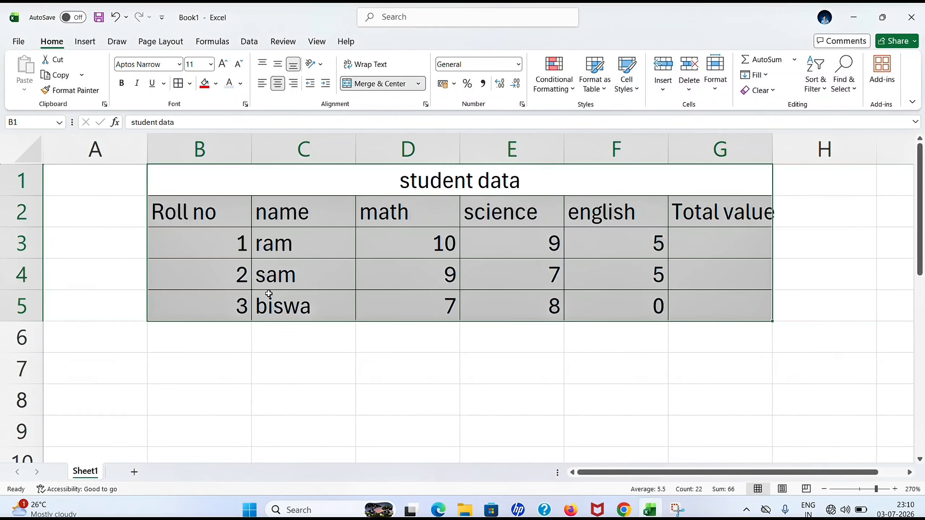
left_click(294, 331)
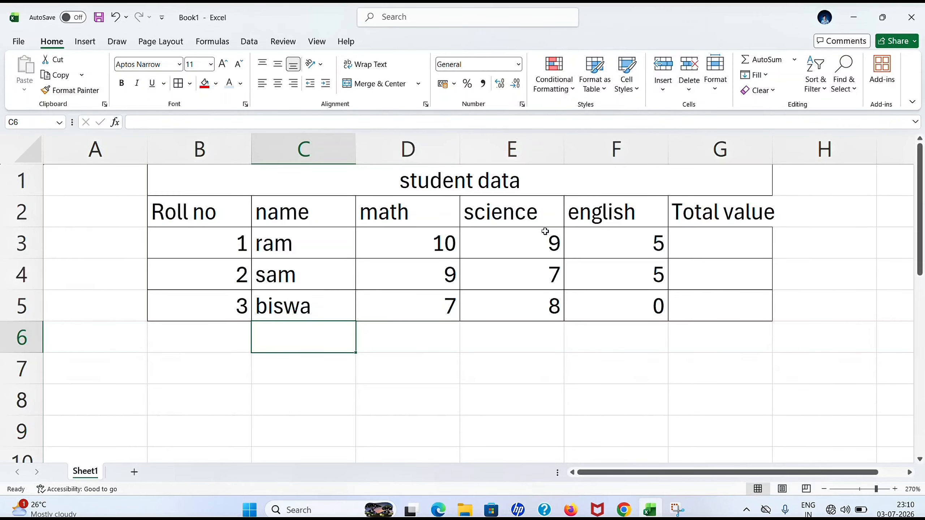
Autofit column G to fit the 'Total value' header.
left_click_drag(773, 152, 772, 152)
double_click(772, 153)
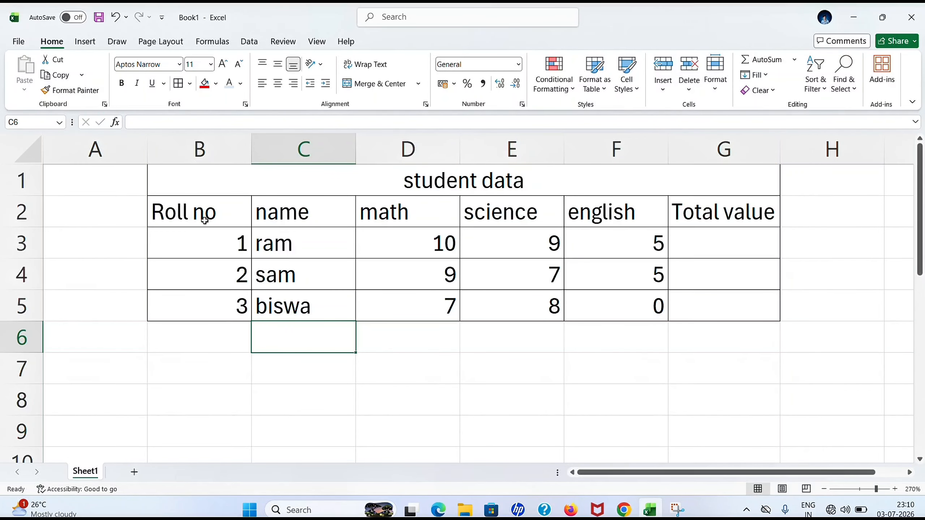
left_click_drag(204, 221, 678, 218)
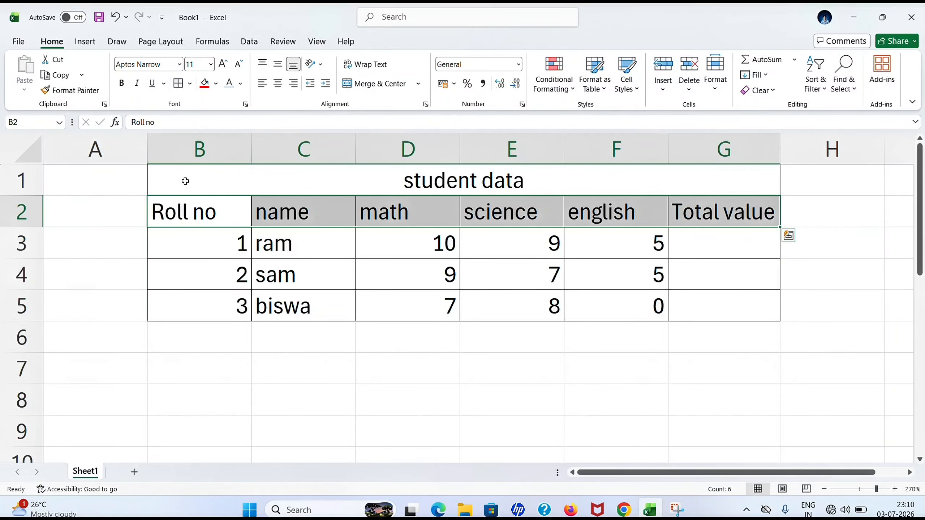
Make the header row Roll no through Total value bold and centered.
left_click(122, 83)
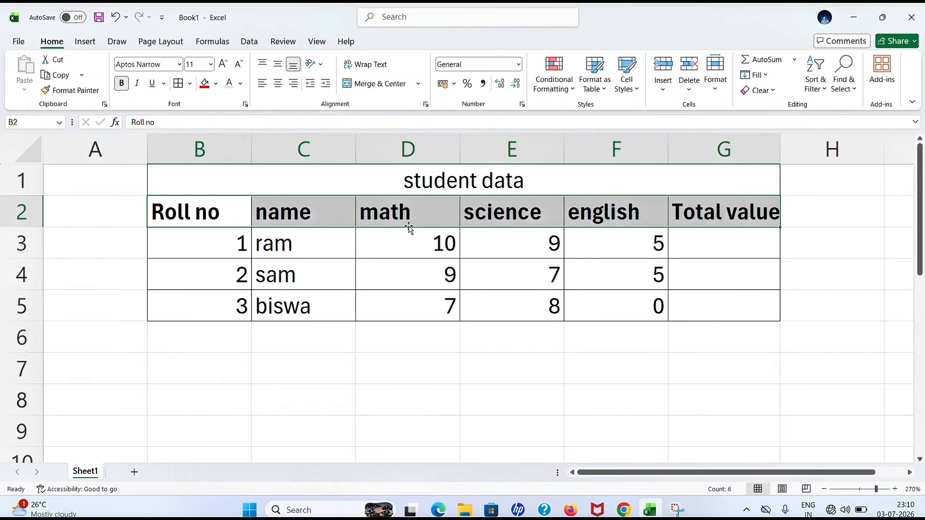
left_click(278, 84)
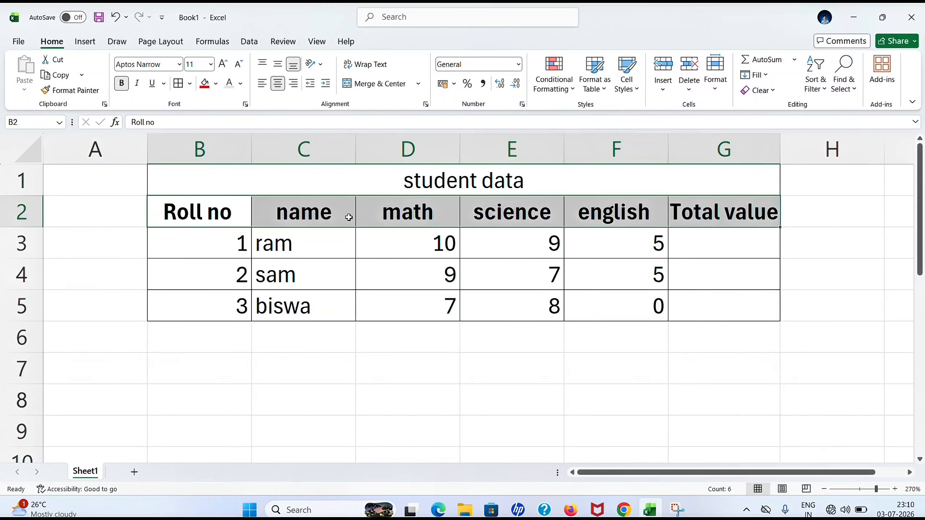
left_click(417, 184)
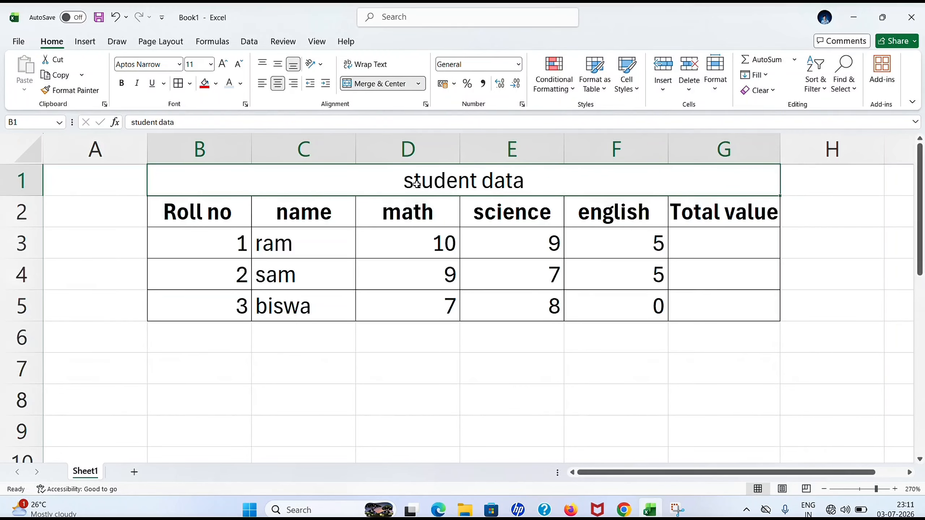
Change the 'student data' title font to Arial Black.
left_click(179, 64)
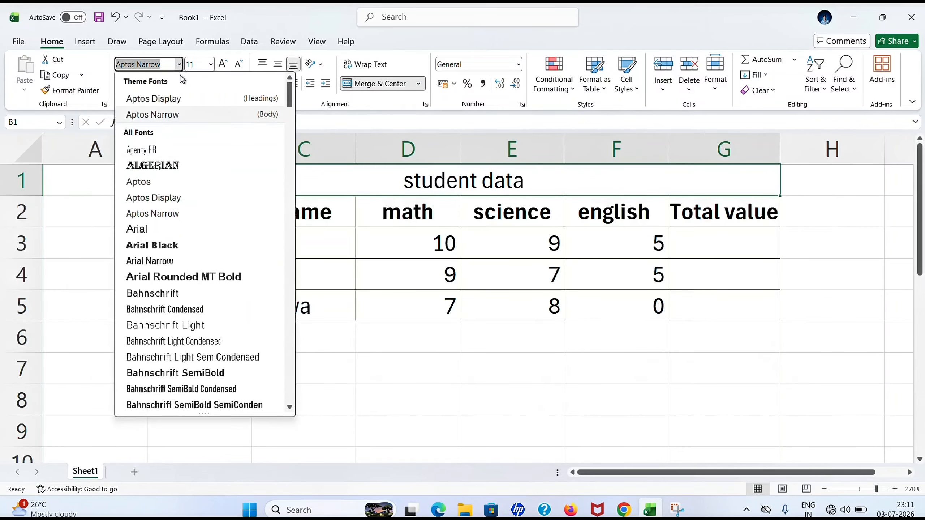
left_click(184, 250)
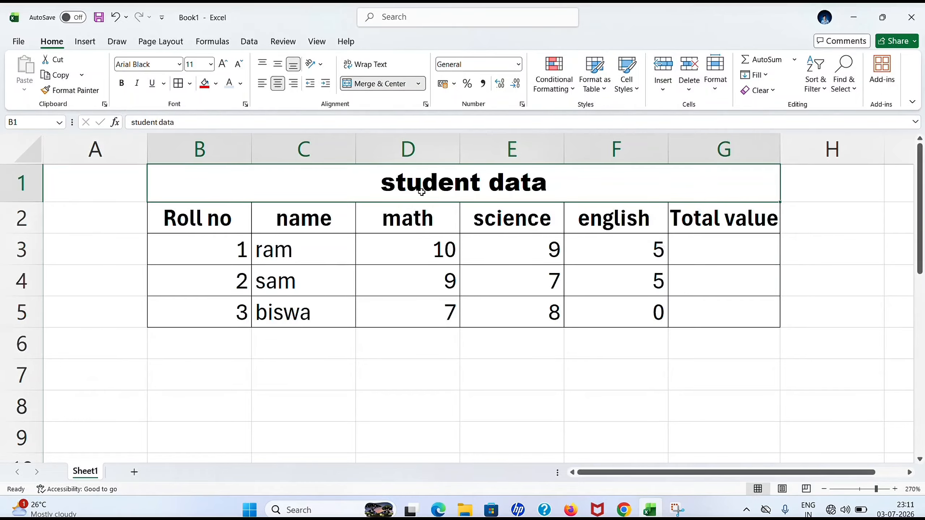
left_click(369, 279)
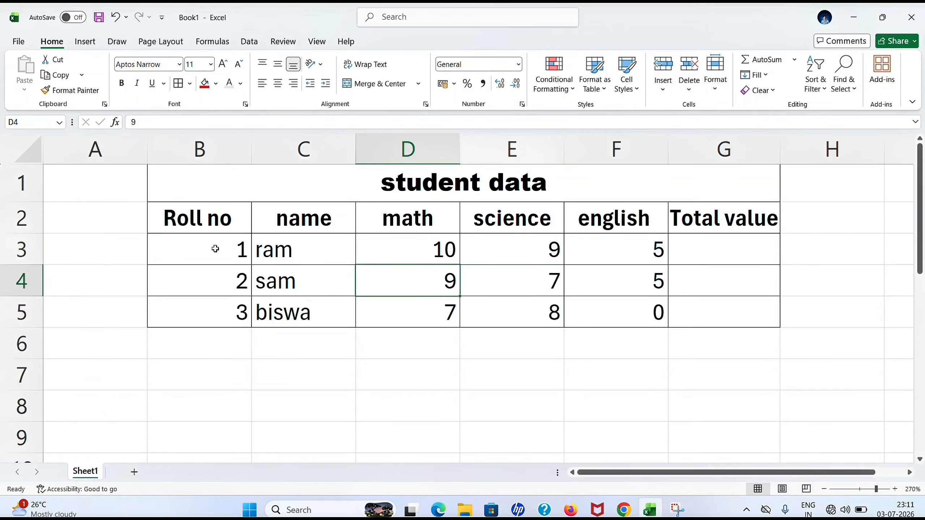
left_click_drag(216, 250, 686, 297)
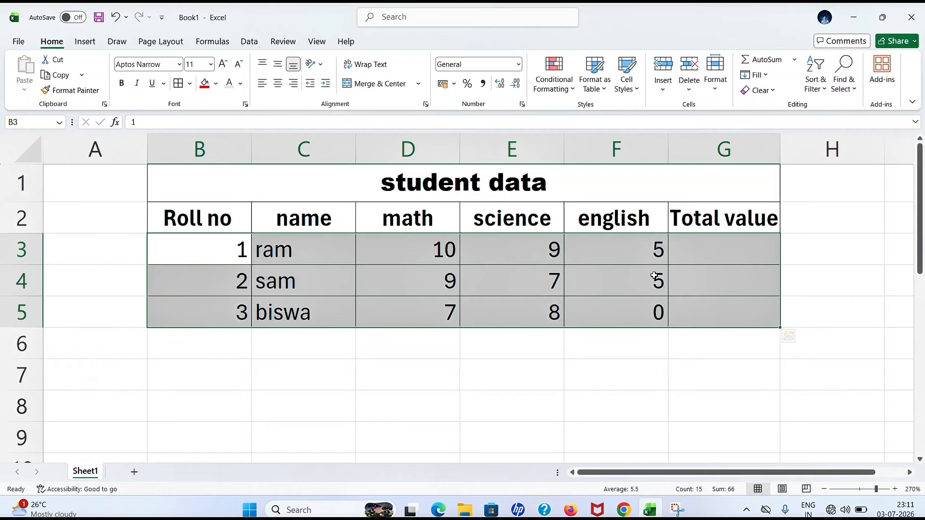
Center the roll numbers, names and marks in the data rows B3:G5.
left_click(282, 89)
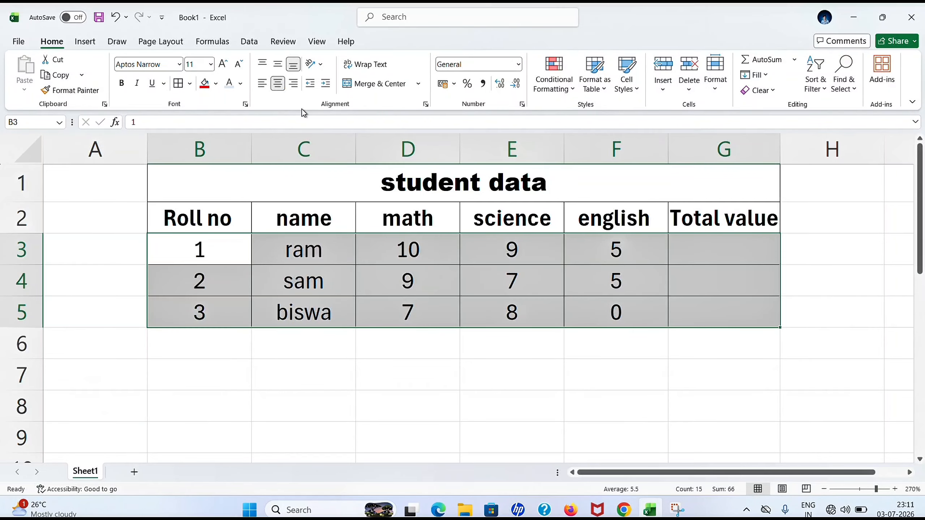
left_click(726, 251)
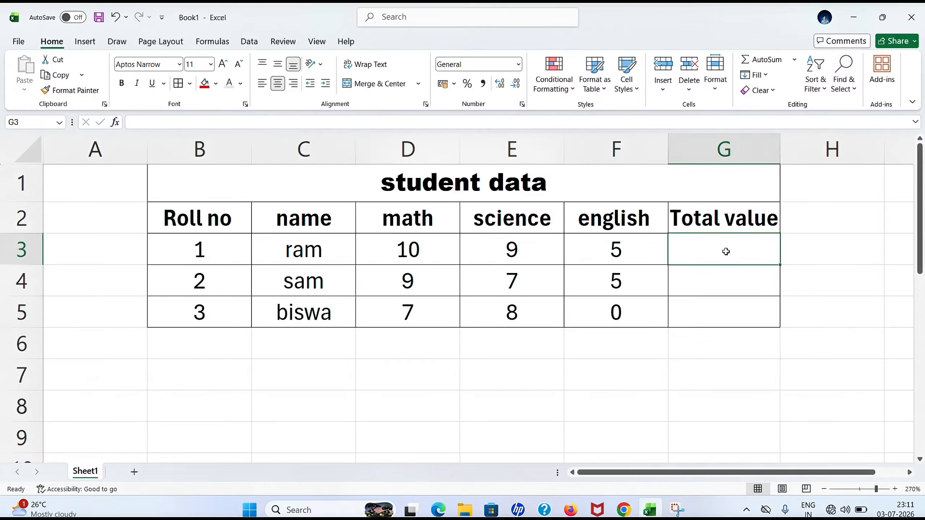
Enter =D3+E3+F3 in G3 to total the first student's marks as 24.
double_click(726, 252)
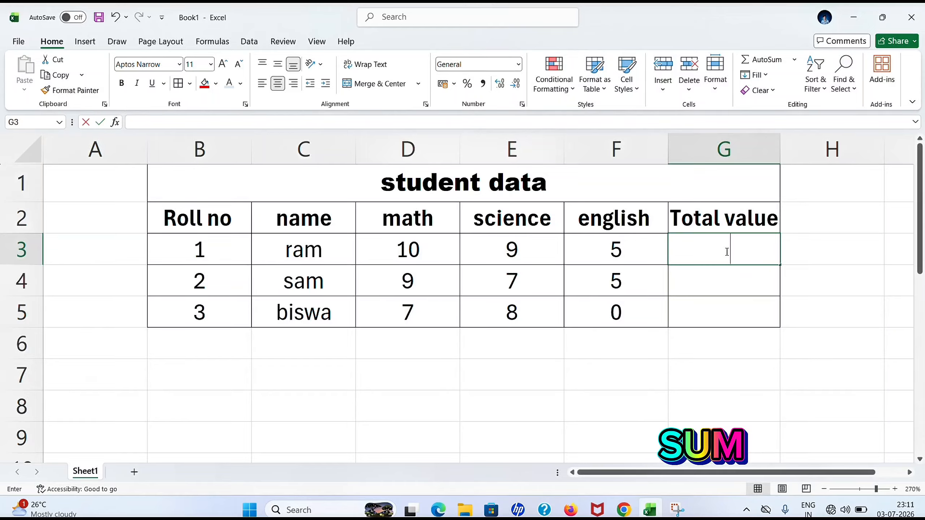
type("=")
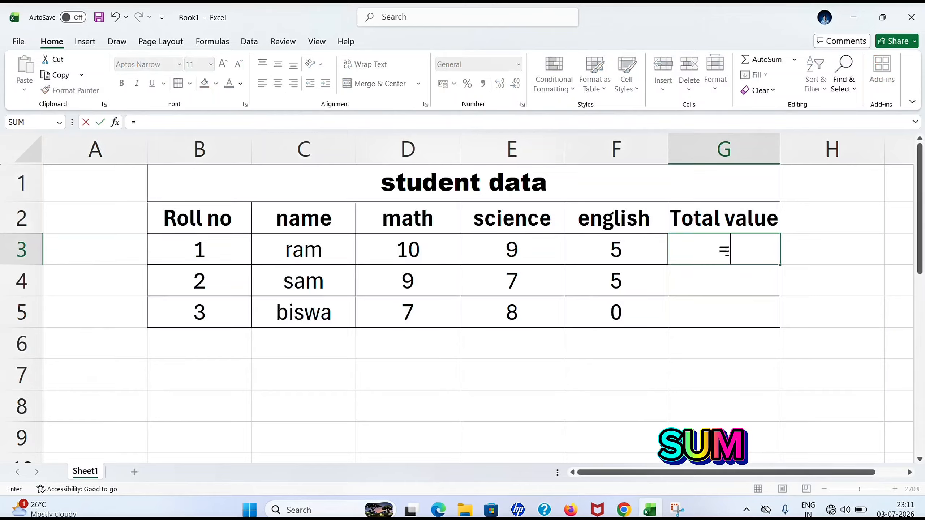
left_click(407, 247)
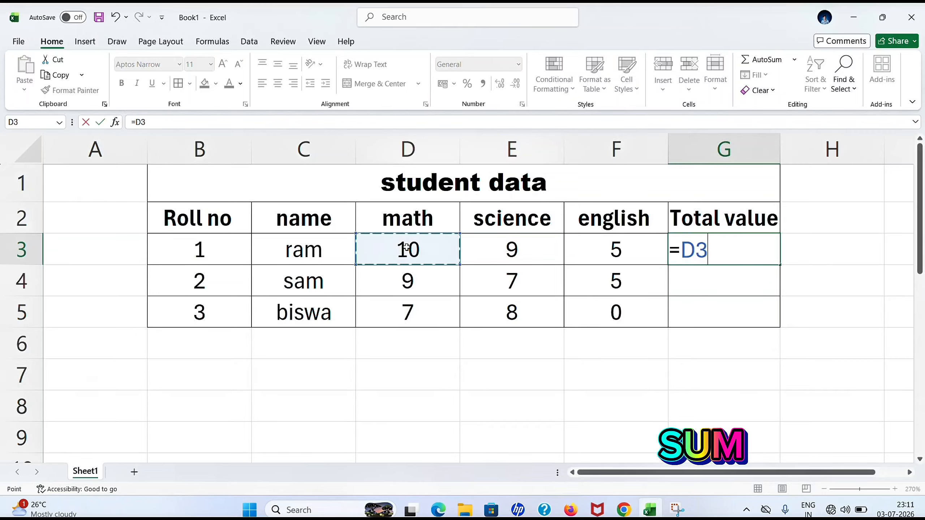
type("+")
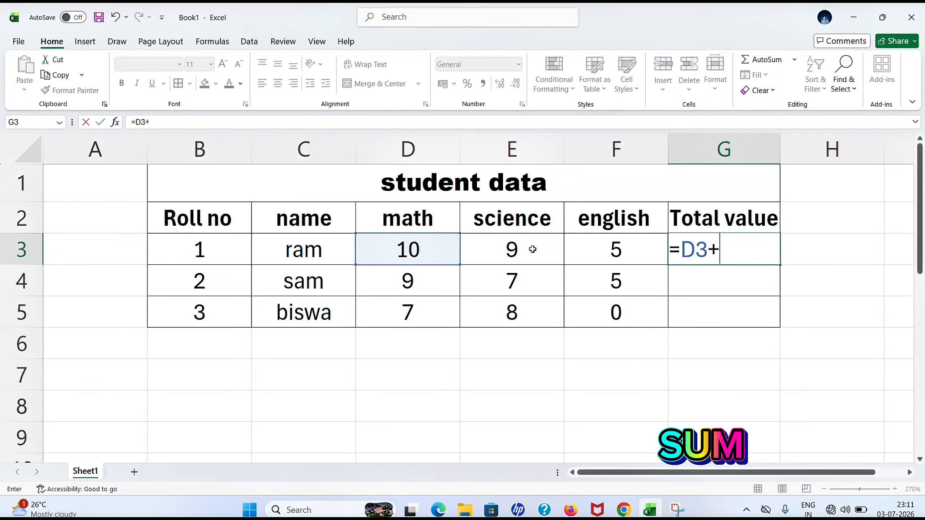
left_click(548, 249)
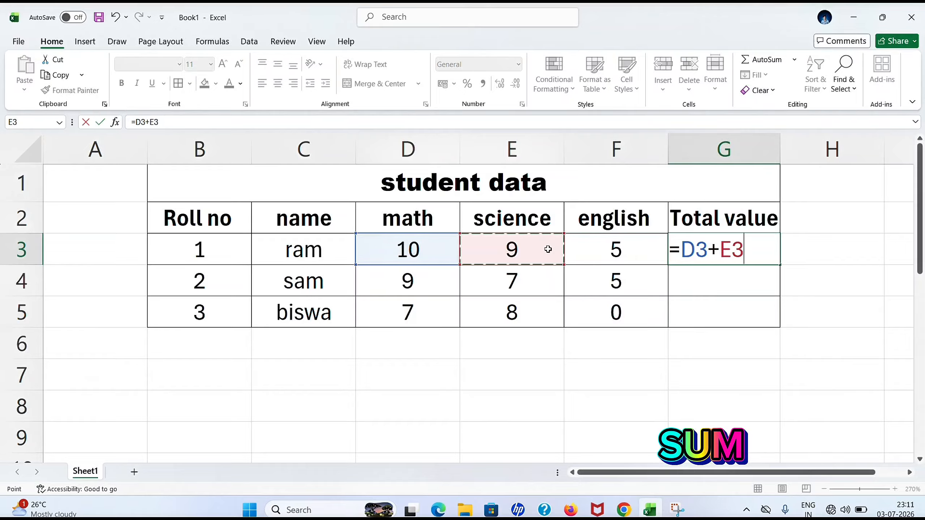
type("+")
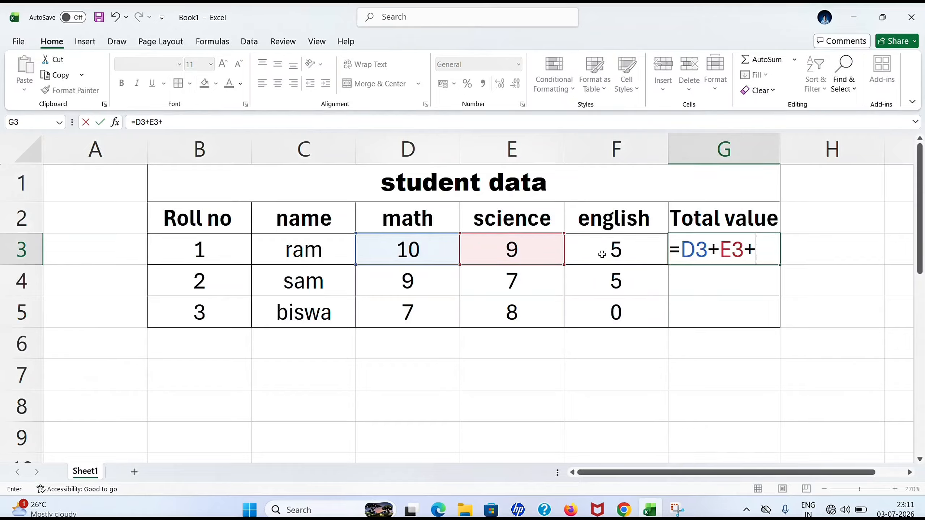
left_click(602, 254)
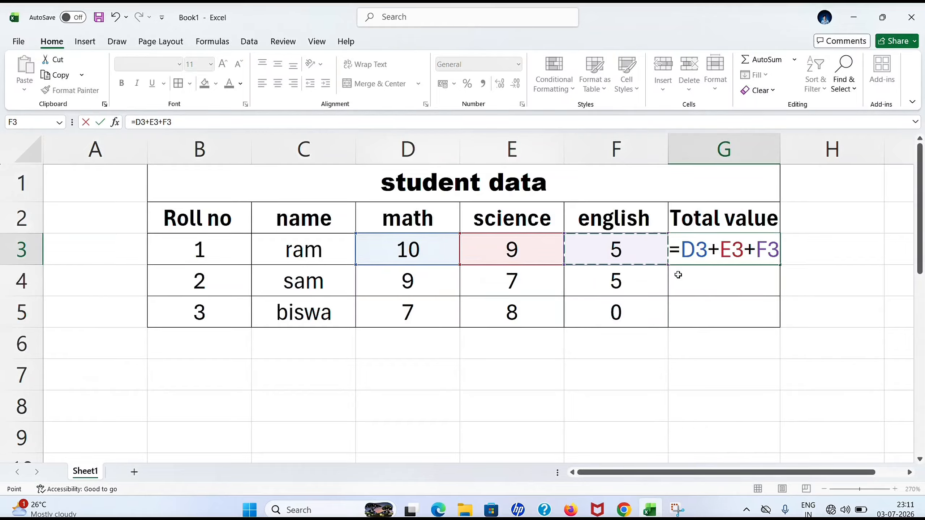
key("Return")
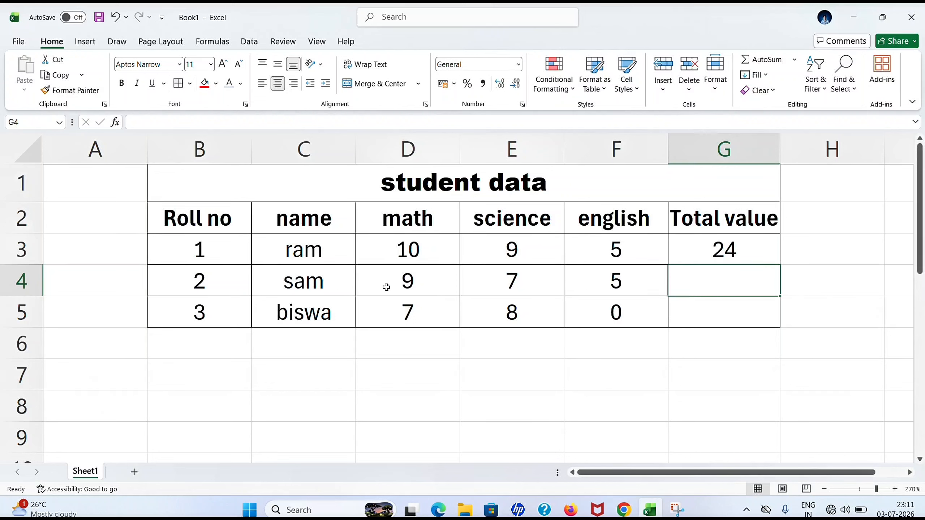
Recheck and recommit the G3 total formula.
left_click(728, 260)
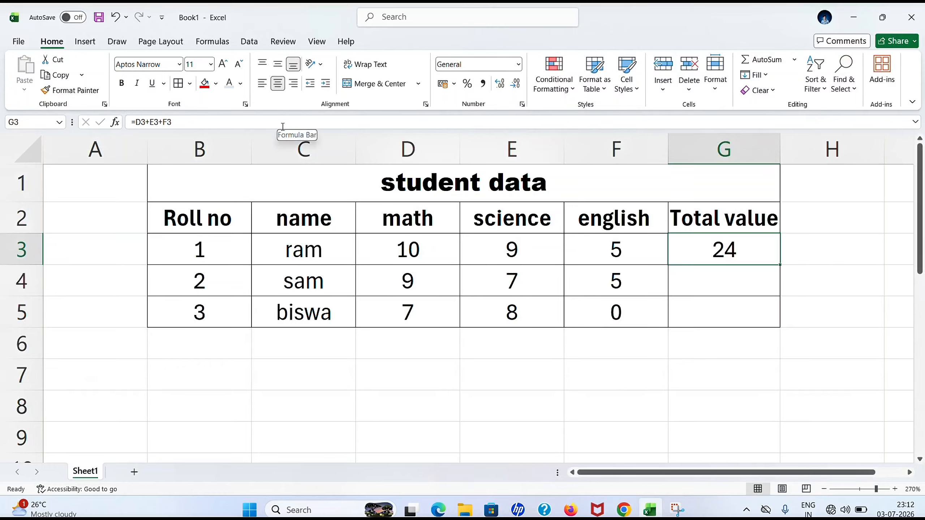
left_click(232, 122)
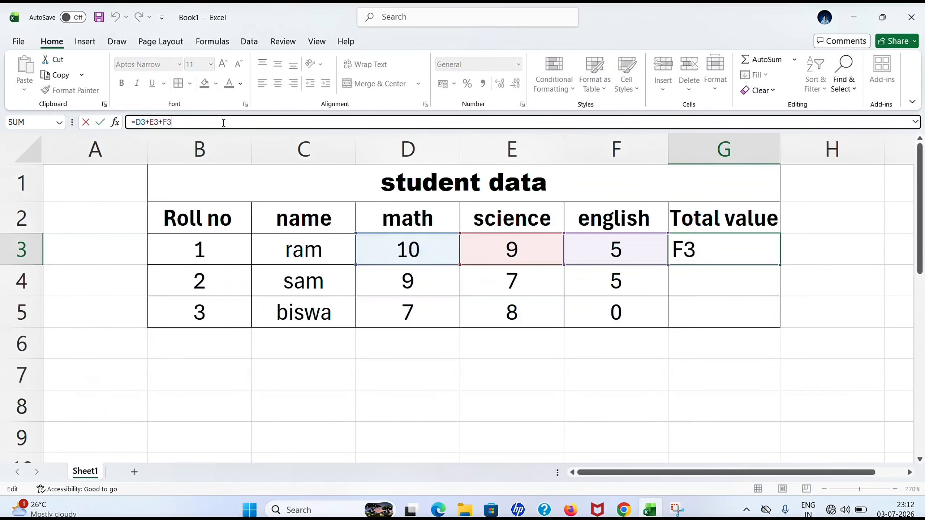
key("Return")
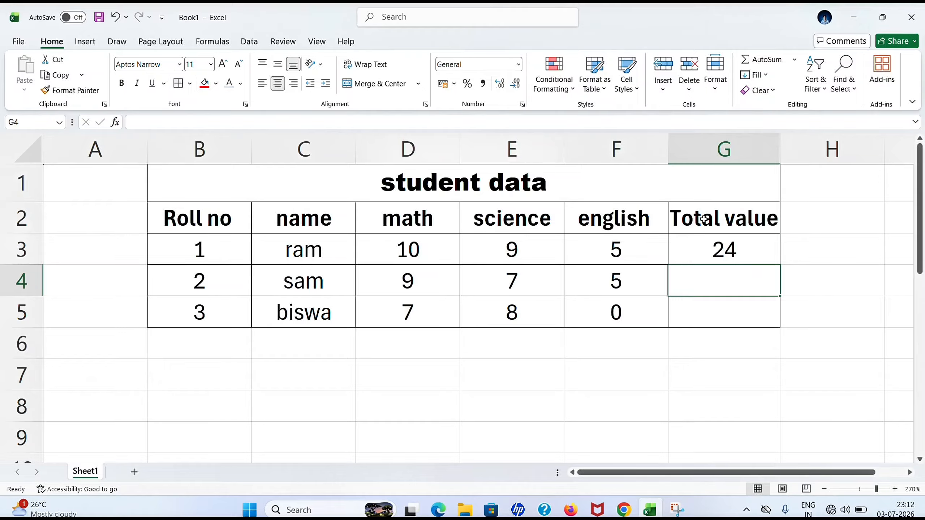
left_click(712, 254)
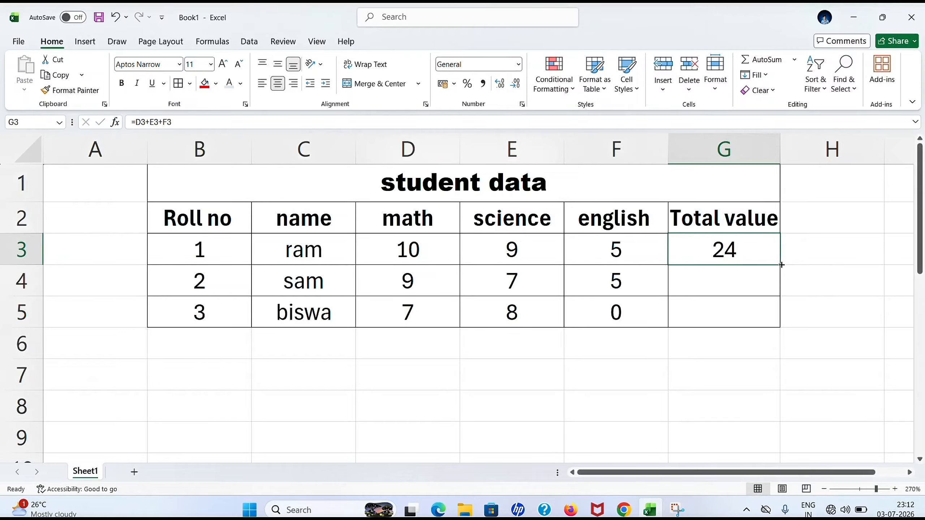
Copy the G3 total formula down to G4 and G5, giving sam 21 and biswa 15.
left_click_drag(780, 267, 779, 323)
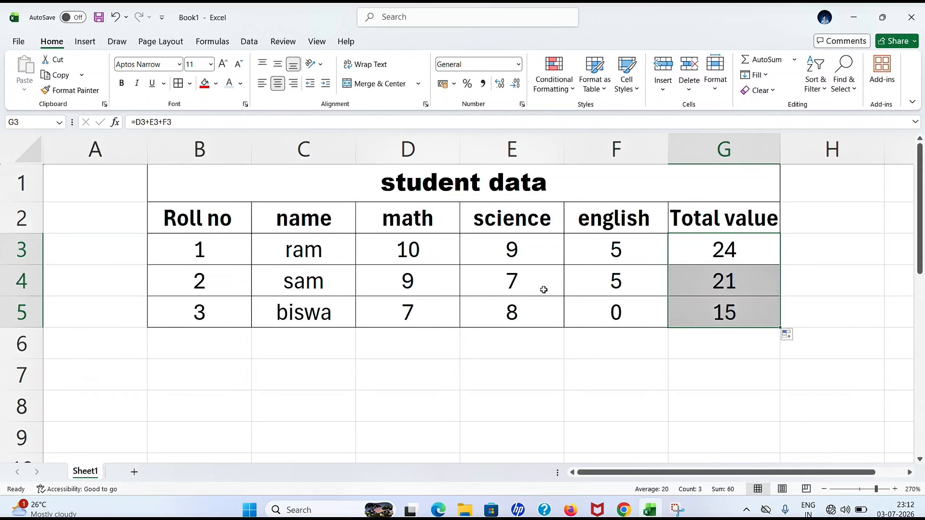
left_click(399, 23)
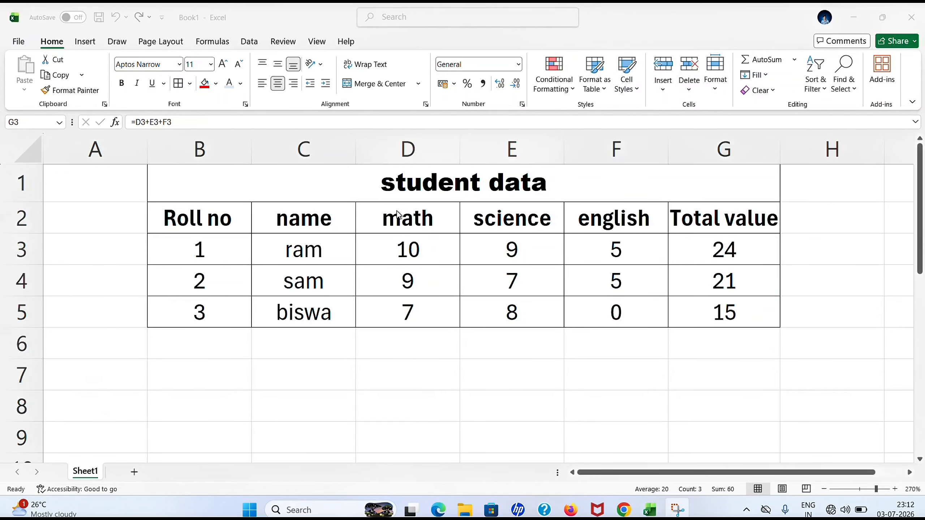
left_click(331, 181)
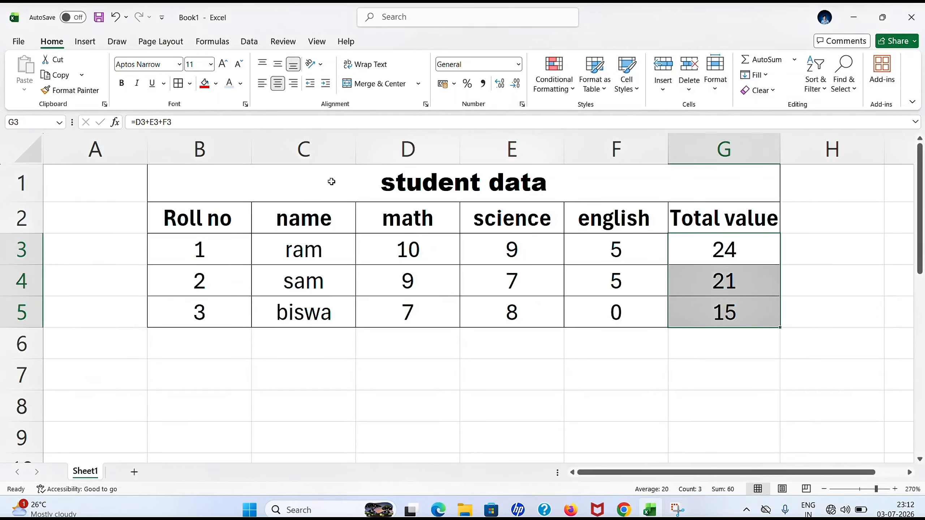
Give the merged 'student data' title in B1 a light green background fill.
left_click(331, 181)
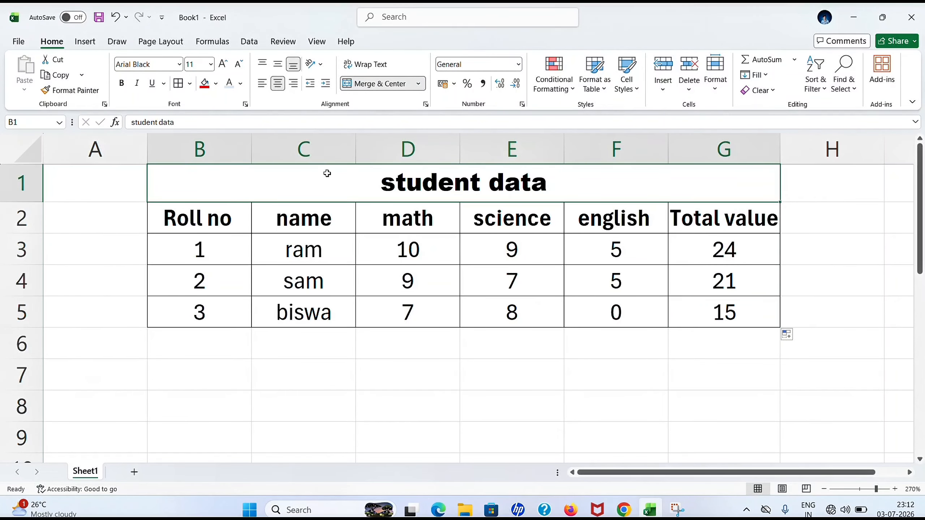
left_click(217, 84)
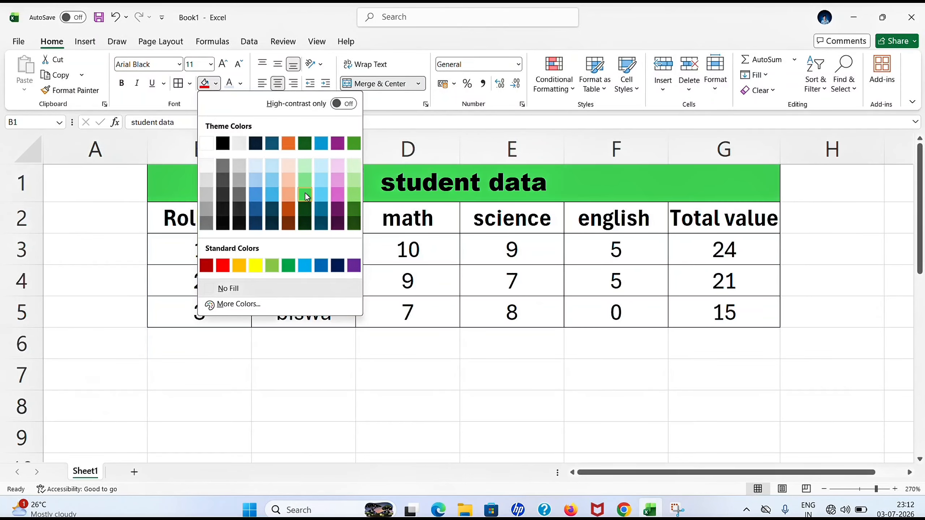
left_click(355, 198)
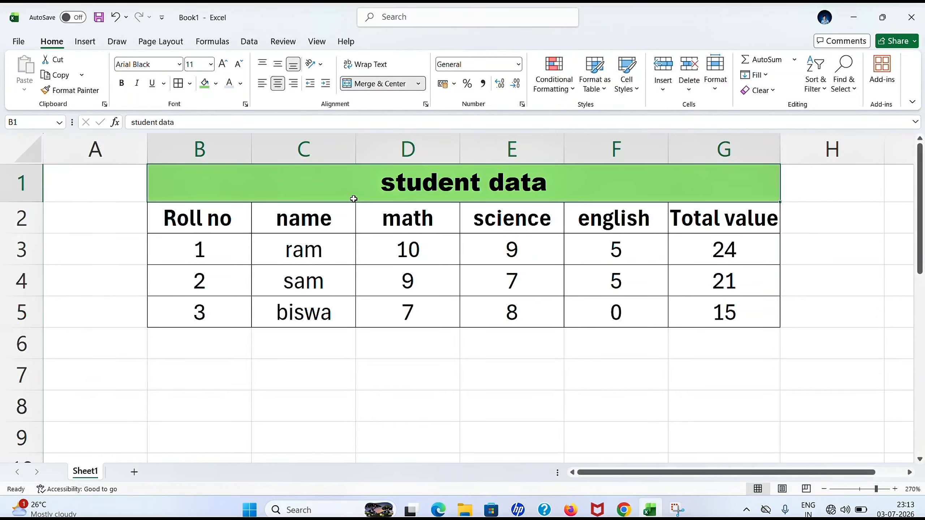
left_click_drag(225, 215, 701, 227)
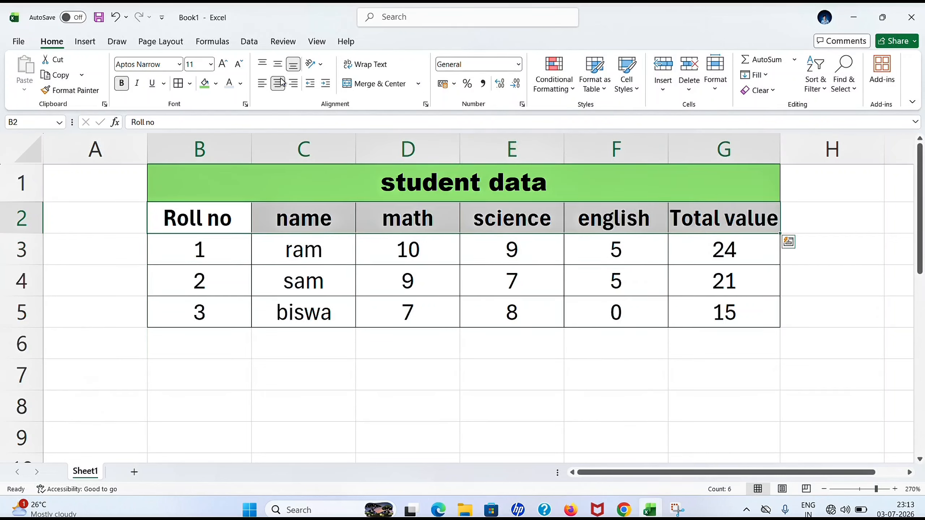
Make the B2:G2 header labels, Roll no through Total value, red.
left_click(240, 83)
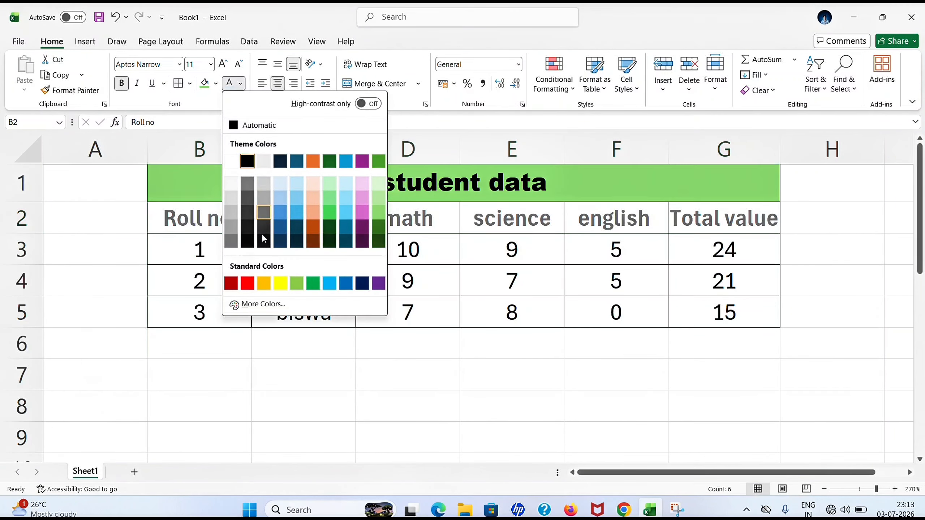
left_click(249, 288)
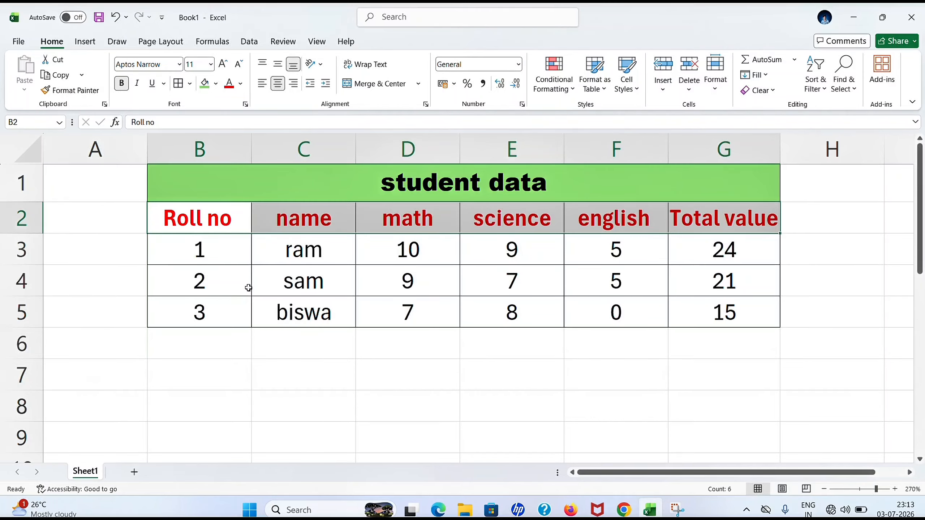